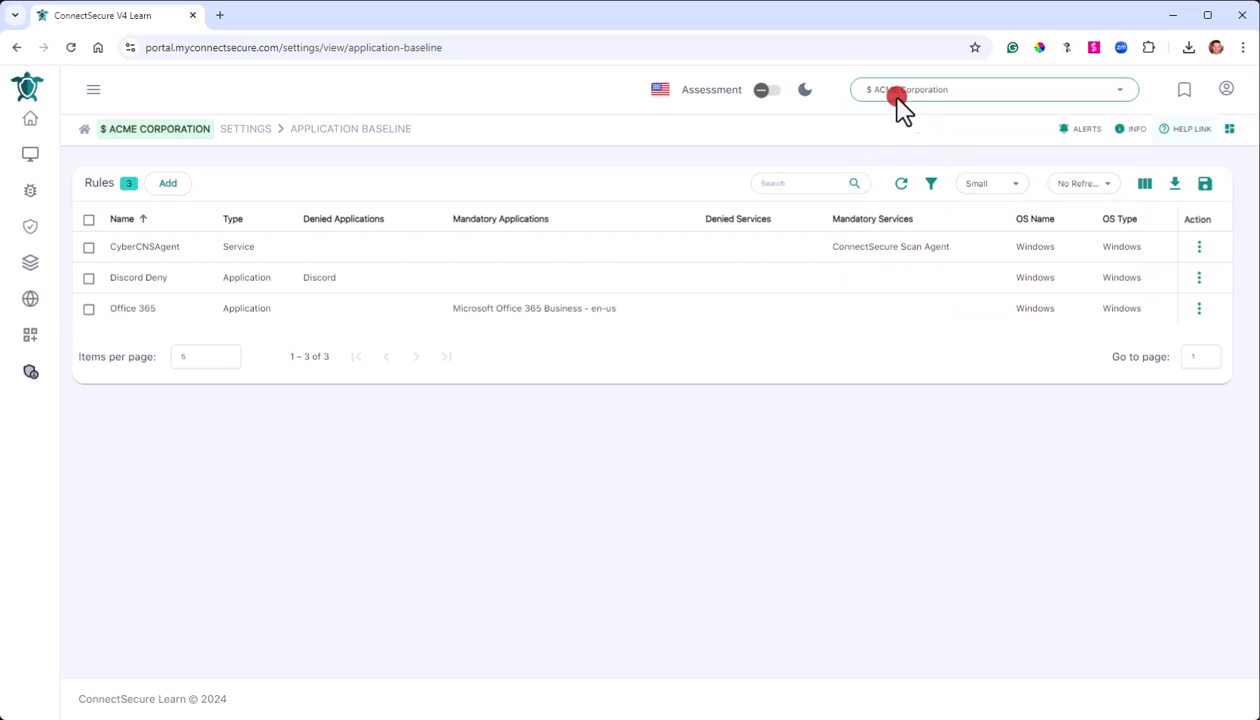
Check which actions are available for the CyberCNSAgent rule in the application baseline list
mouse_move(56, 124)
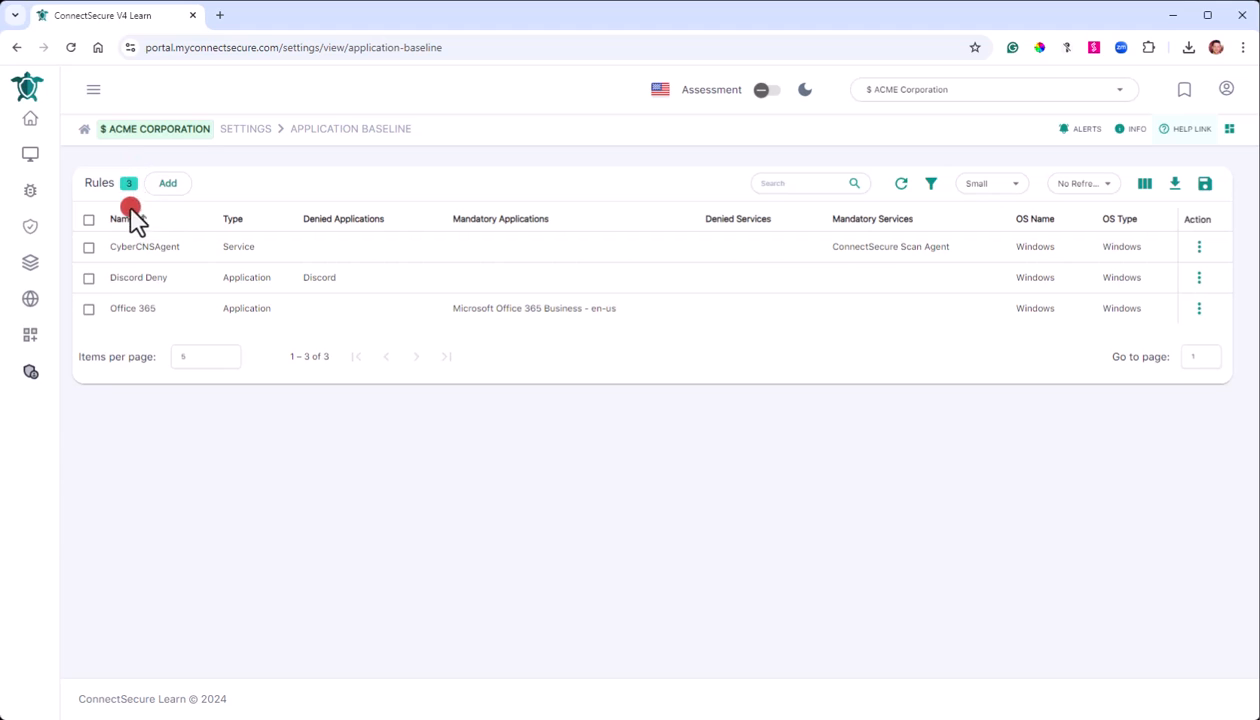
mouse_move(34, 146)
left_click(1200, 246)
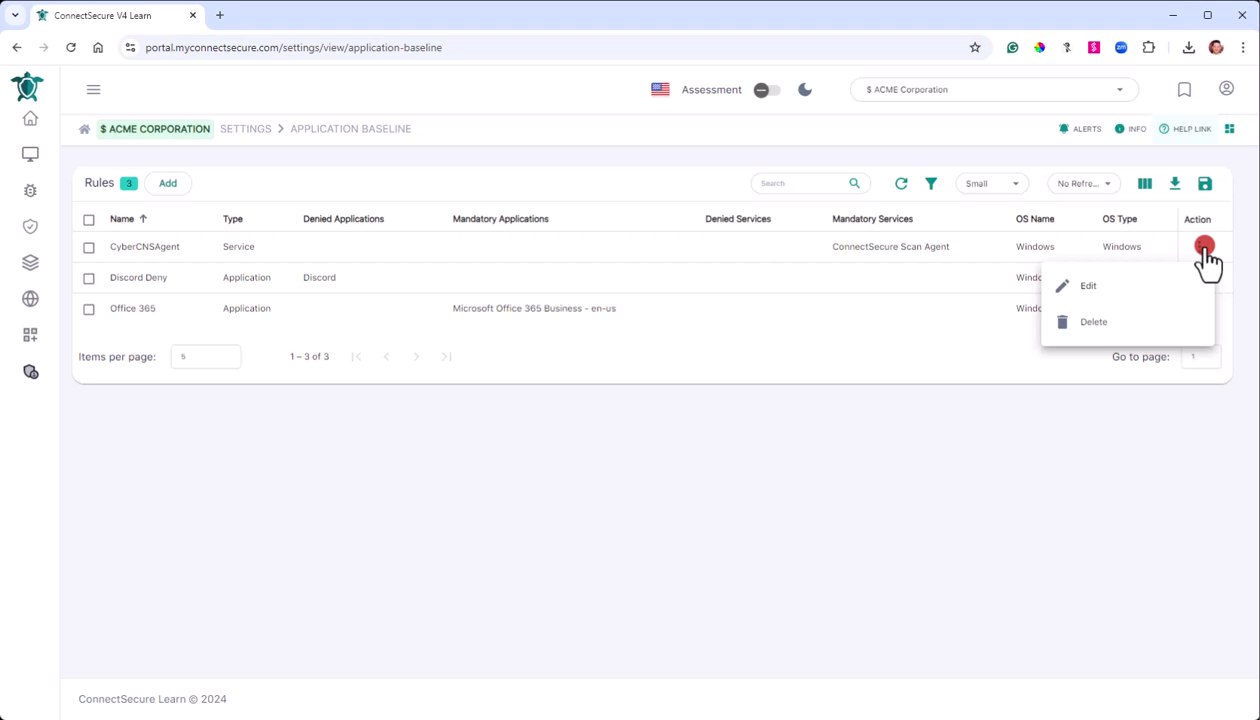
left_click(889, 554)
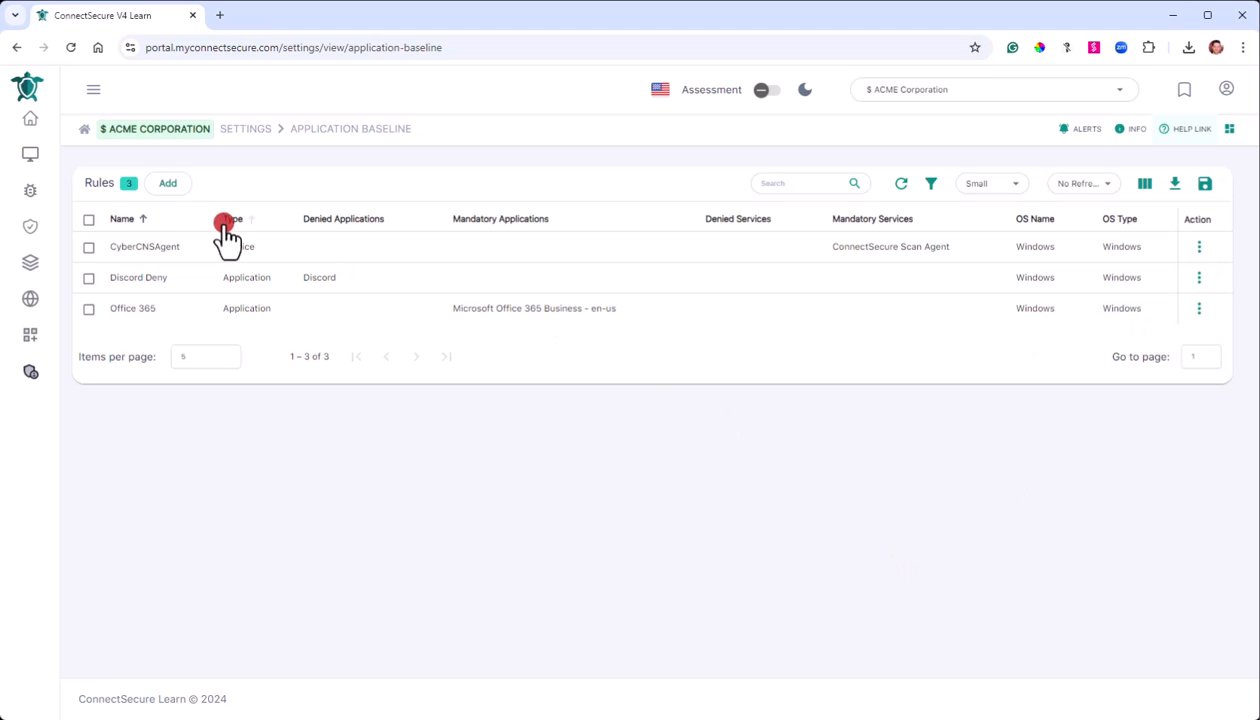
Start a new application baseline rule and name it with the owner's first name followed by "Testing Name"
left_click(172, 188)
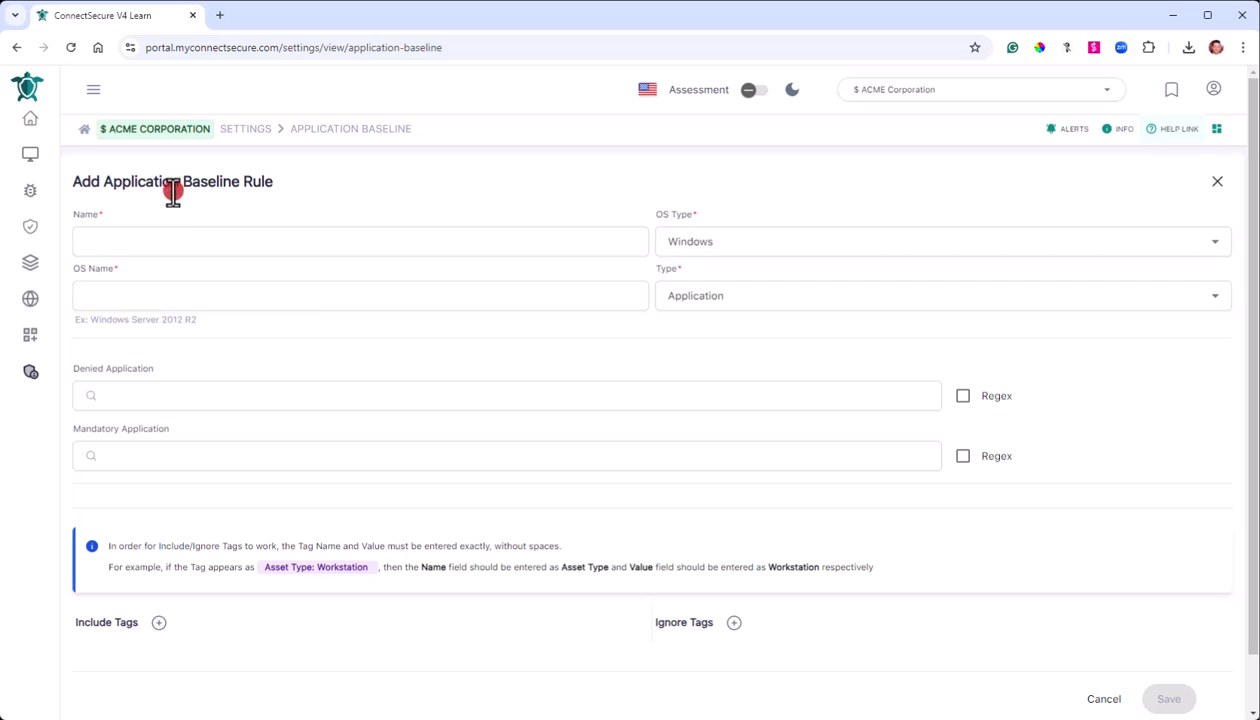
left_click(197, 240)
type("Ryan's Testing nma")
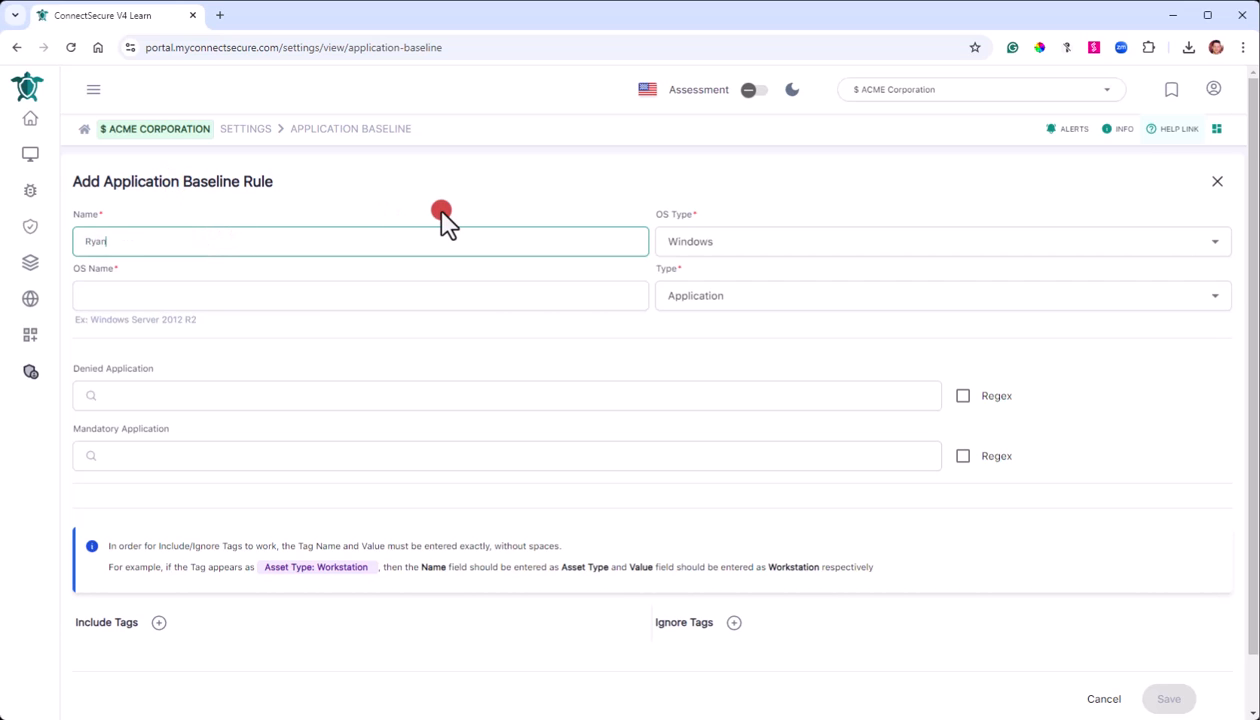
key("BackSpace")
key("BackSpace")
key("BackSpace")
type("Name")
Choose Windows as the rule's OS type and enter Windows as its OS name
left_click(795, 245)
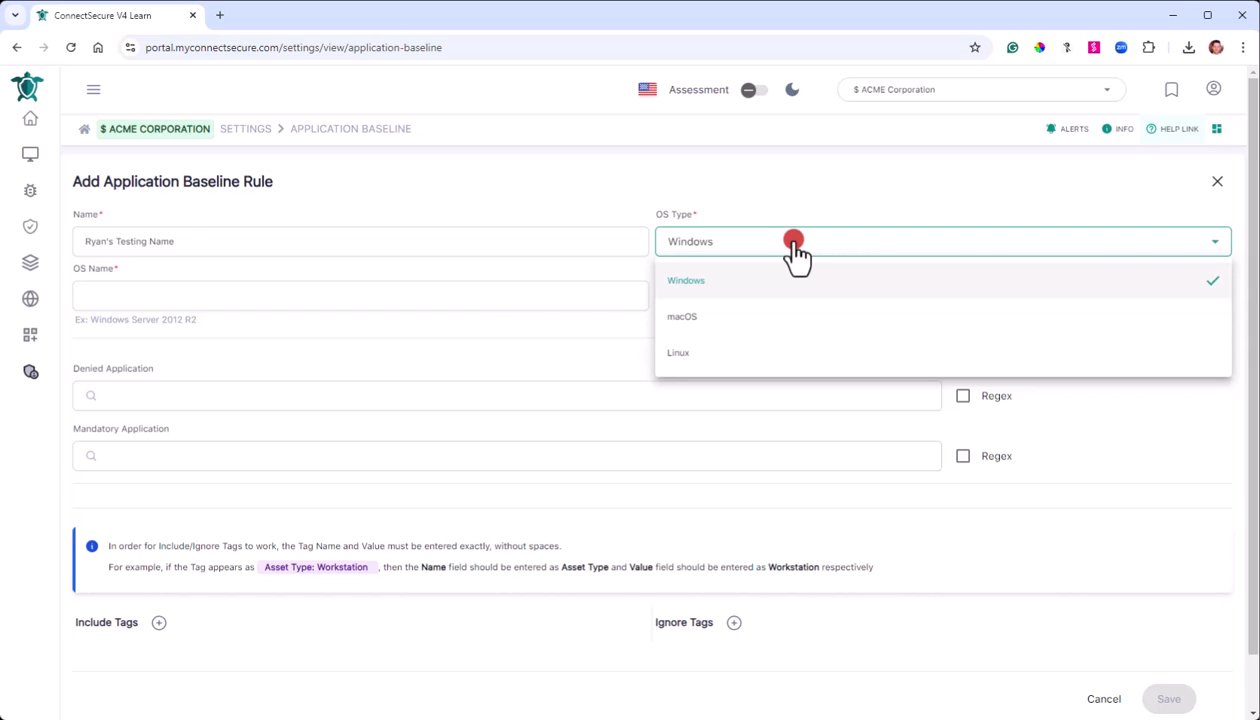
left_click(796, 281)
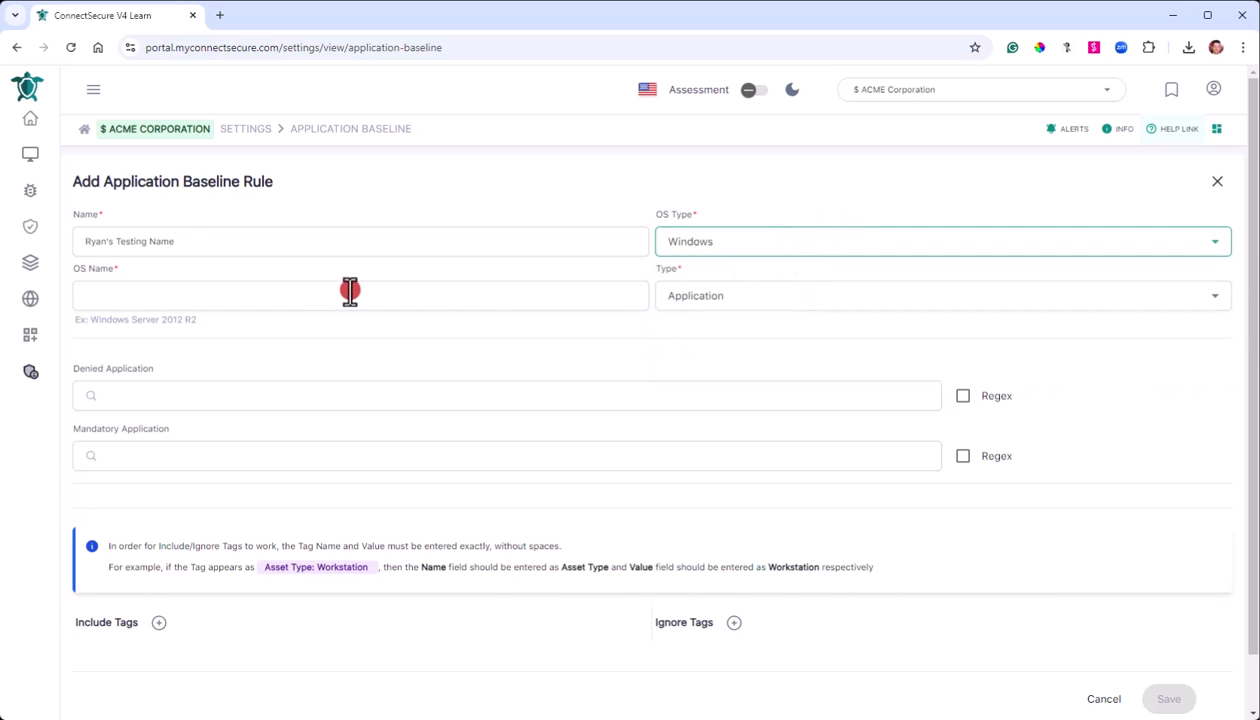
left_click(295, 303)
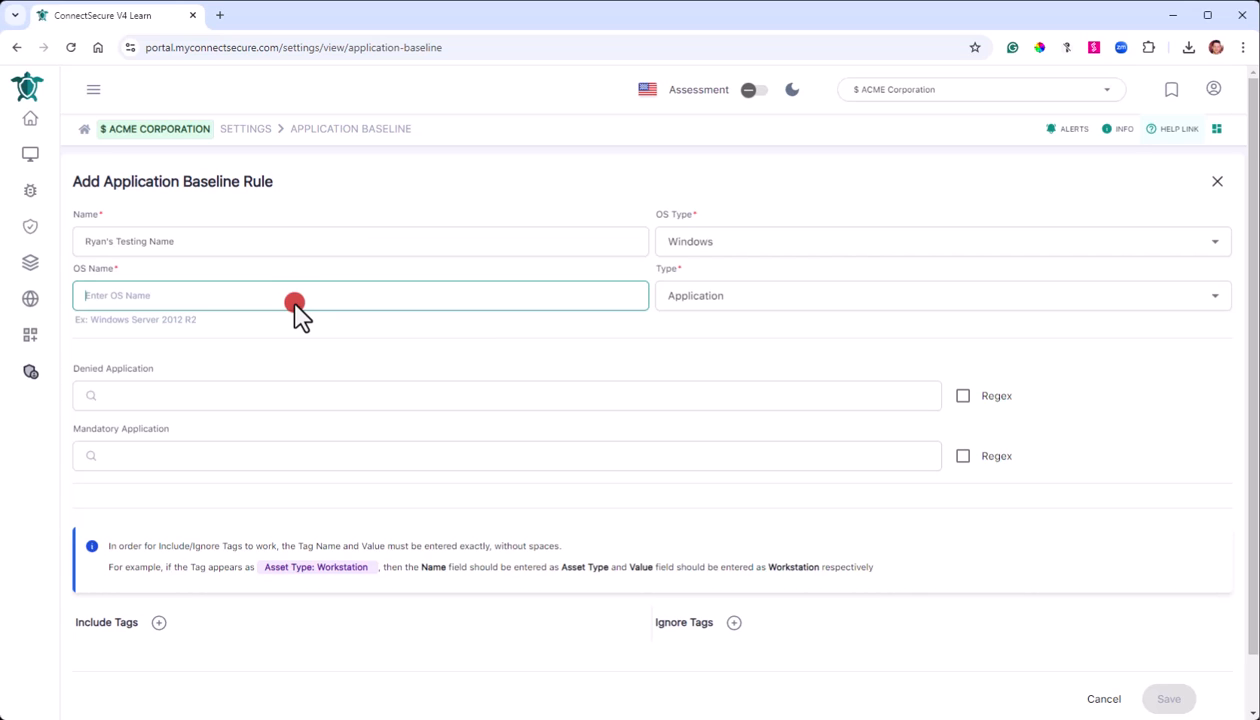
left_click_drag(197, 319, 87, 323)
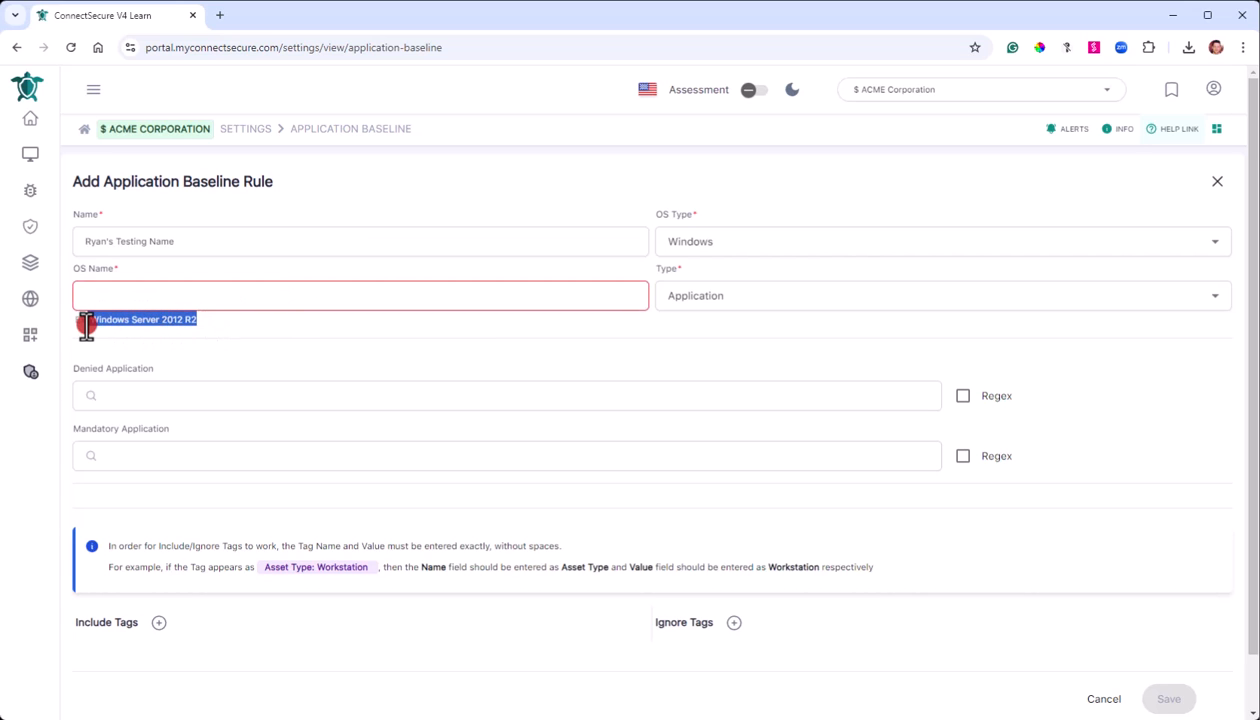
left_click(178, 296)
type("Windows")
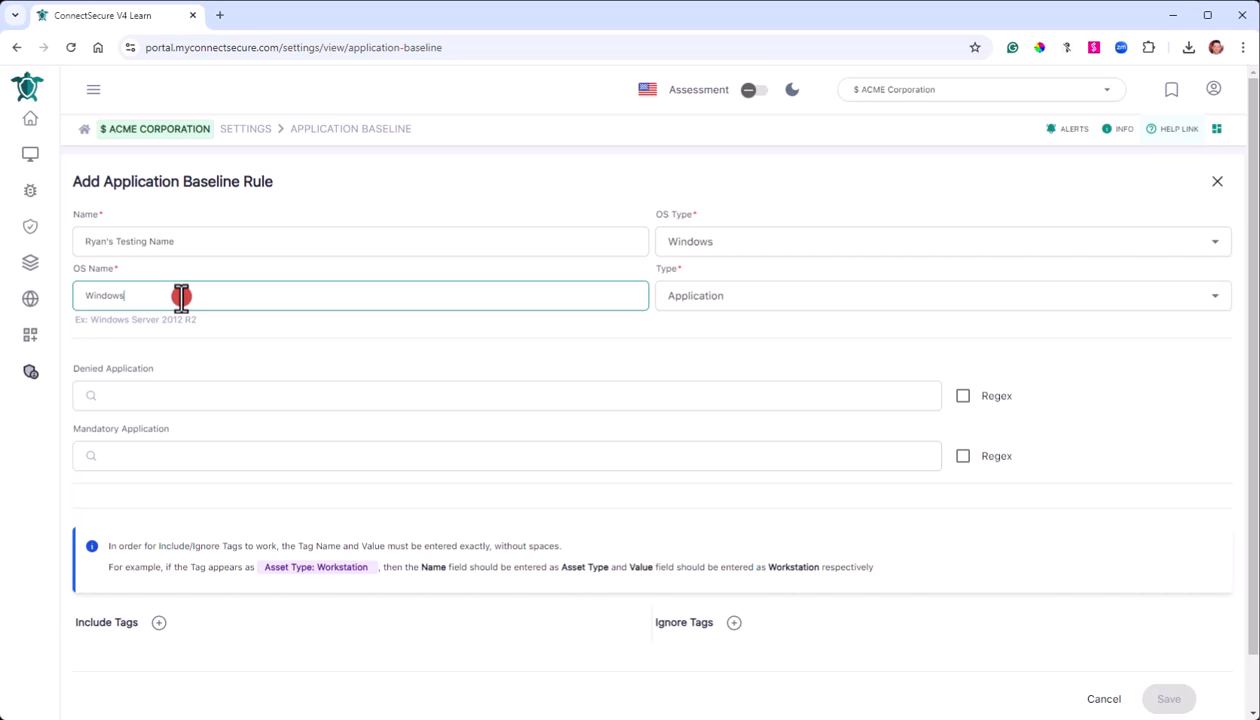
left_click_drag(88, 301, 42, 300)
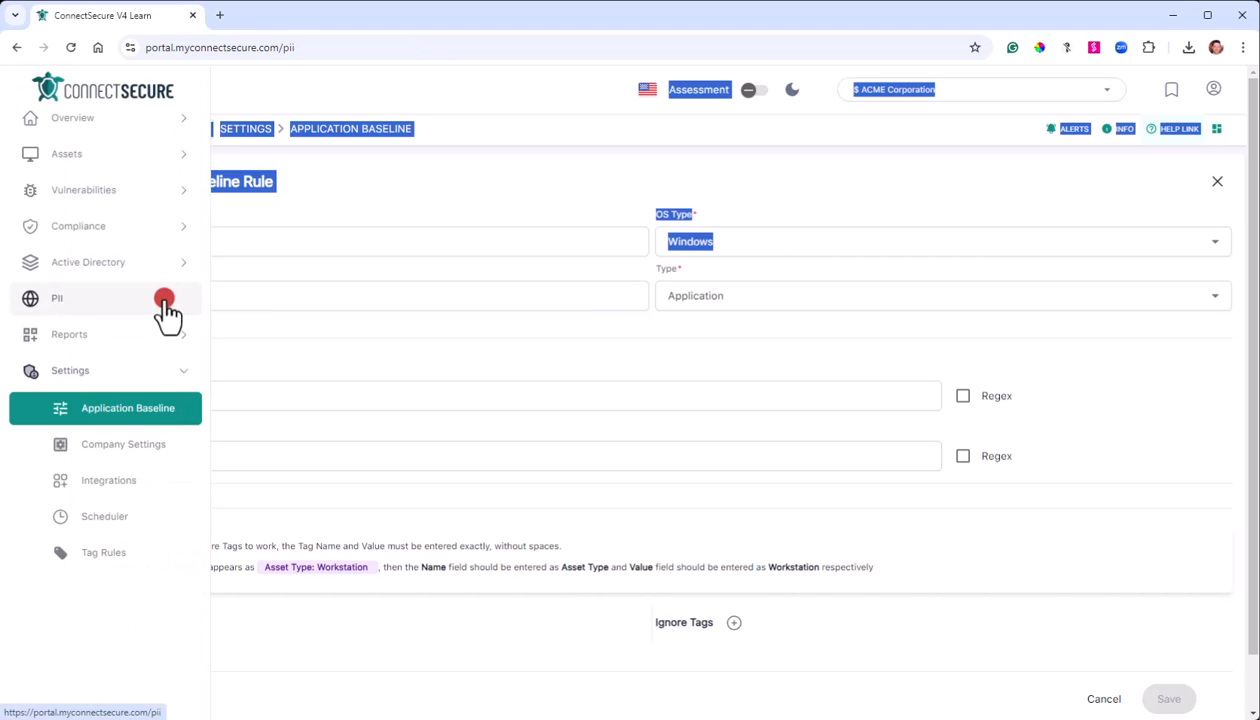
left_click(164, 300)
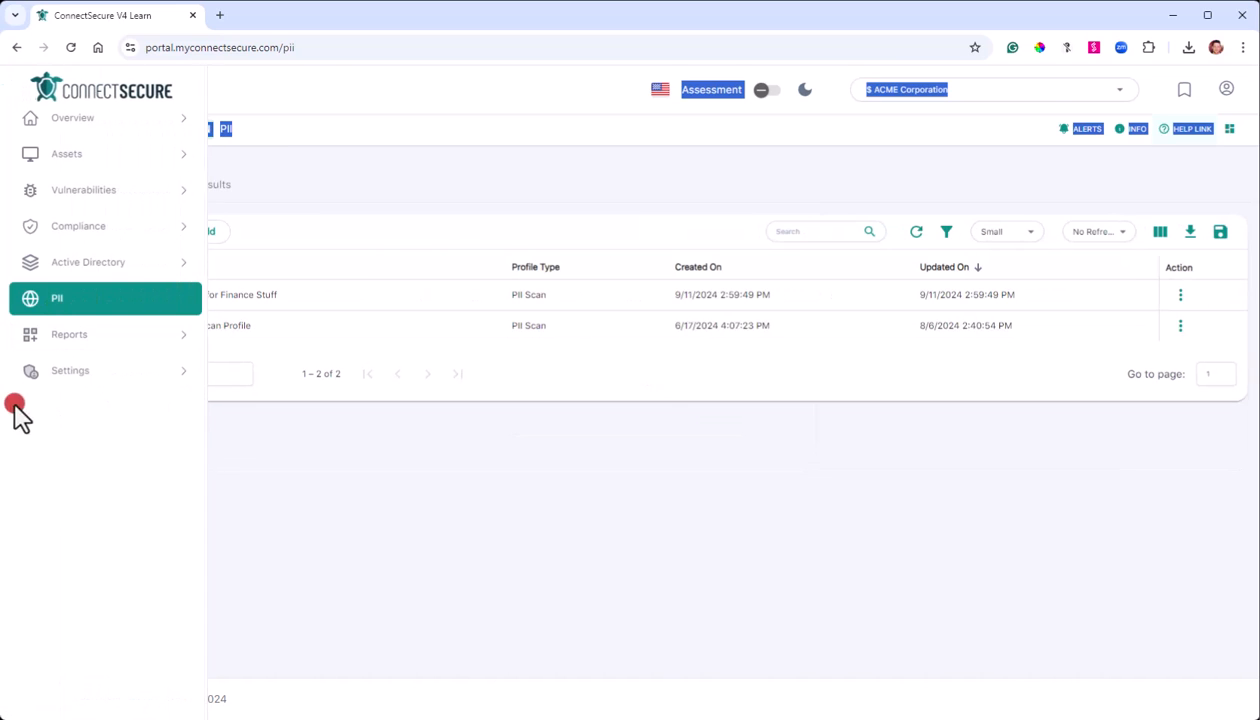
left_click(72, 378)
left_click(110, 407)
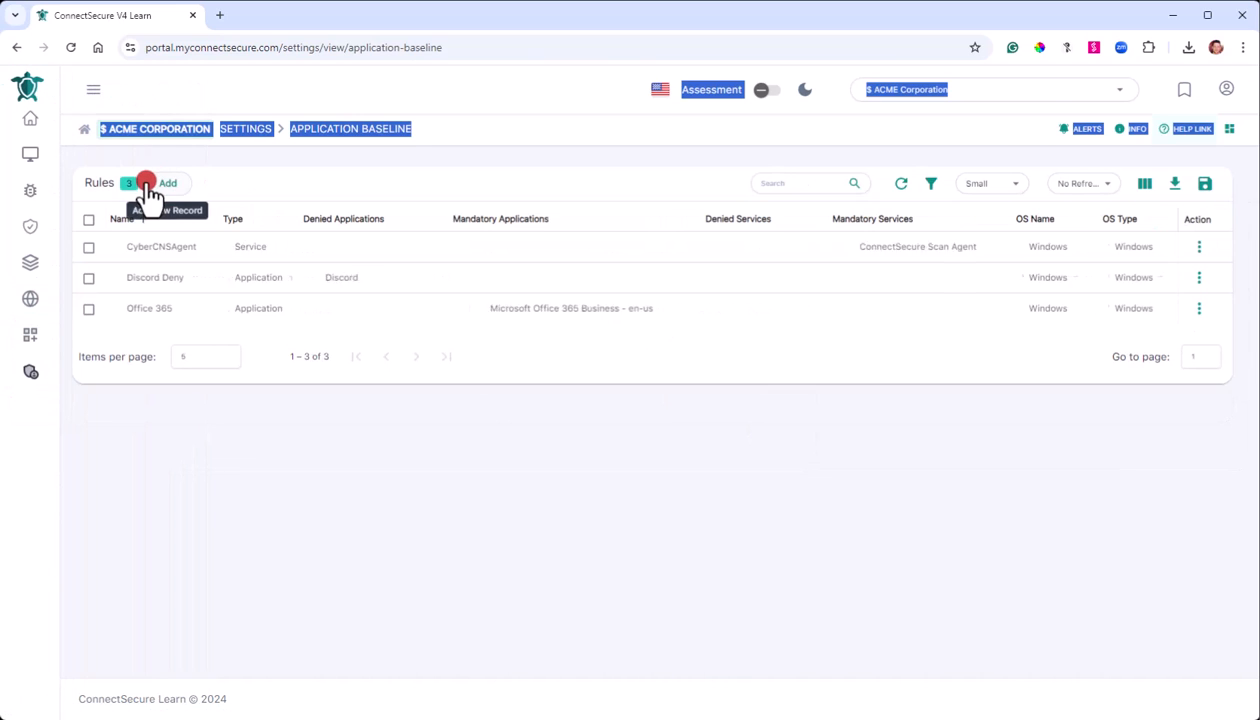
Create a new application baseline rule and name it with the owner's first name followed by "Rule Test"
left_click(176, 183)
left_click(361, 241)
type("asdf")
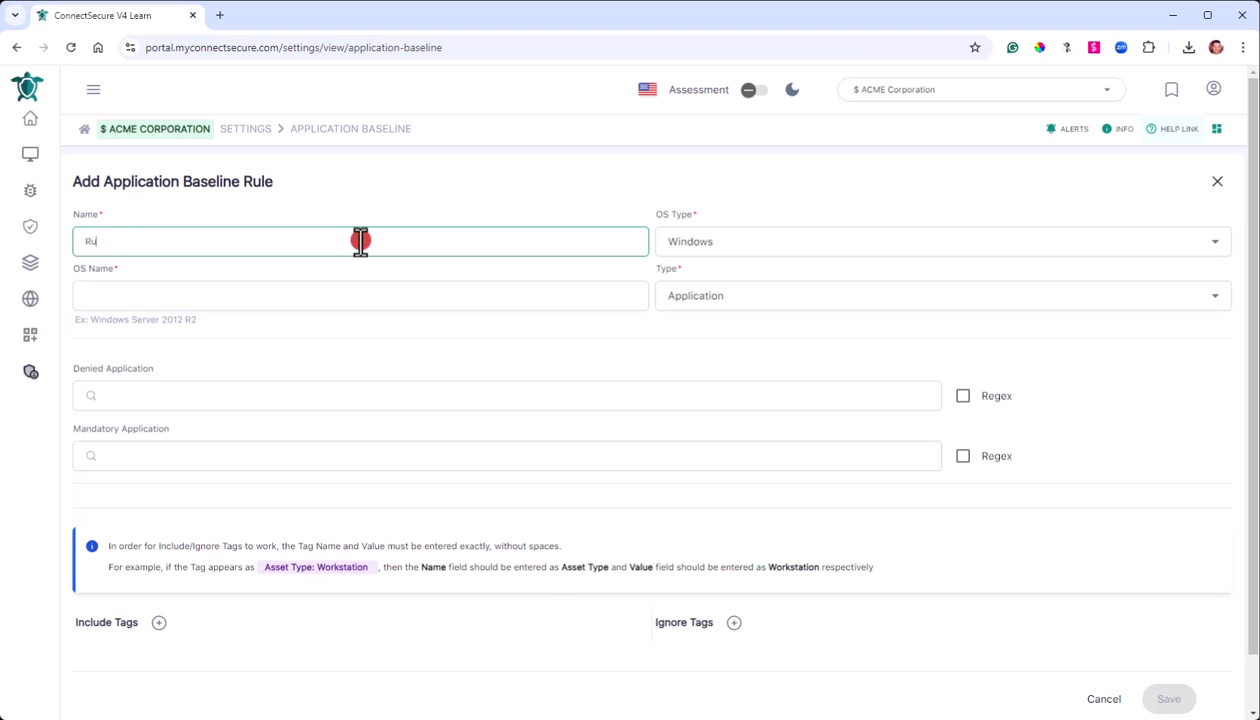
key("Return")
left_click(168, 183)
left_click(302, 241)
type("Ryan's N")
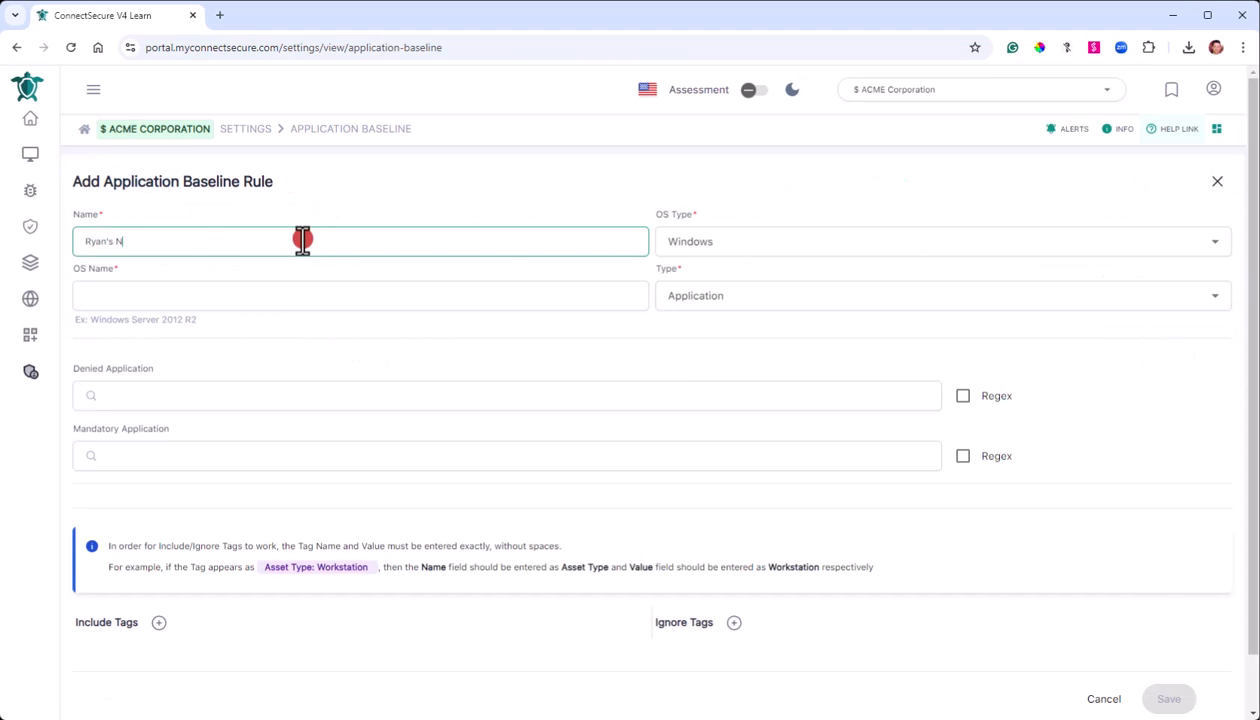
key("BackSpace")
type("R")
key("BackSpace")
type("Rule Test")
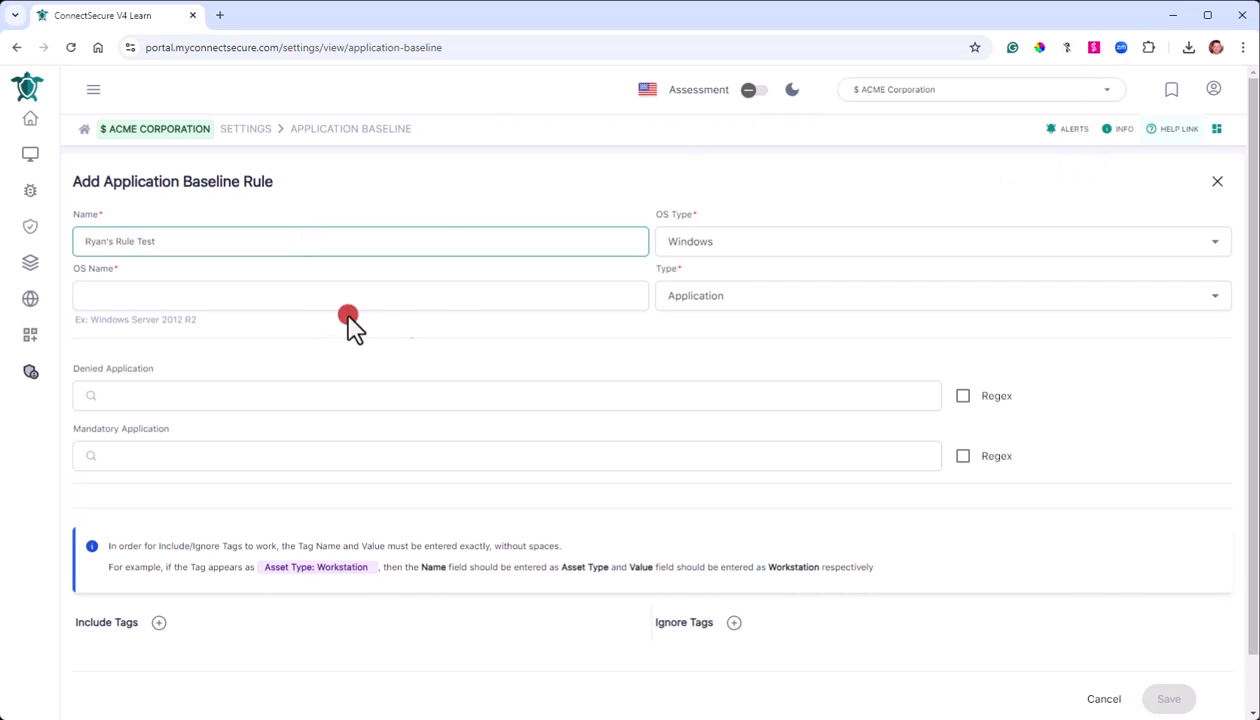
Set the rule's OS name to Windows and keep Application as its type
left_click(332, 298)
type("Windows")
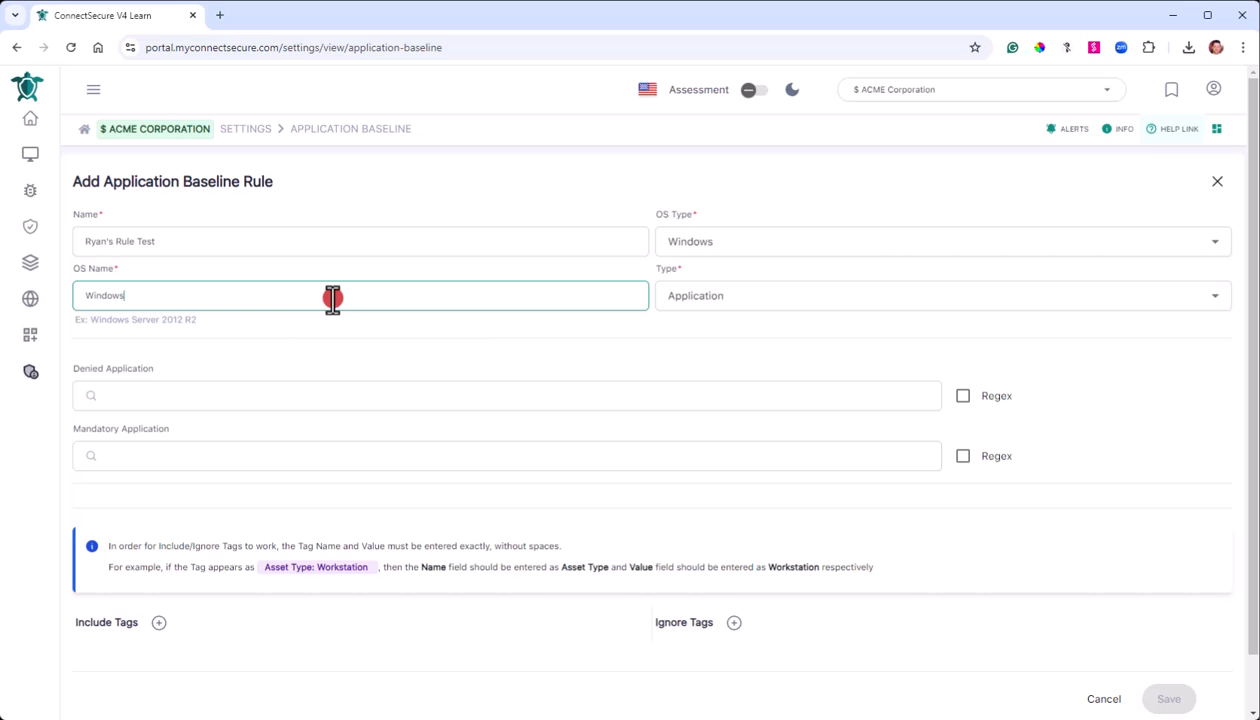
left_click(765, 298)
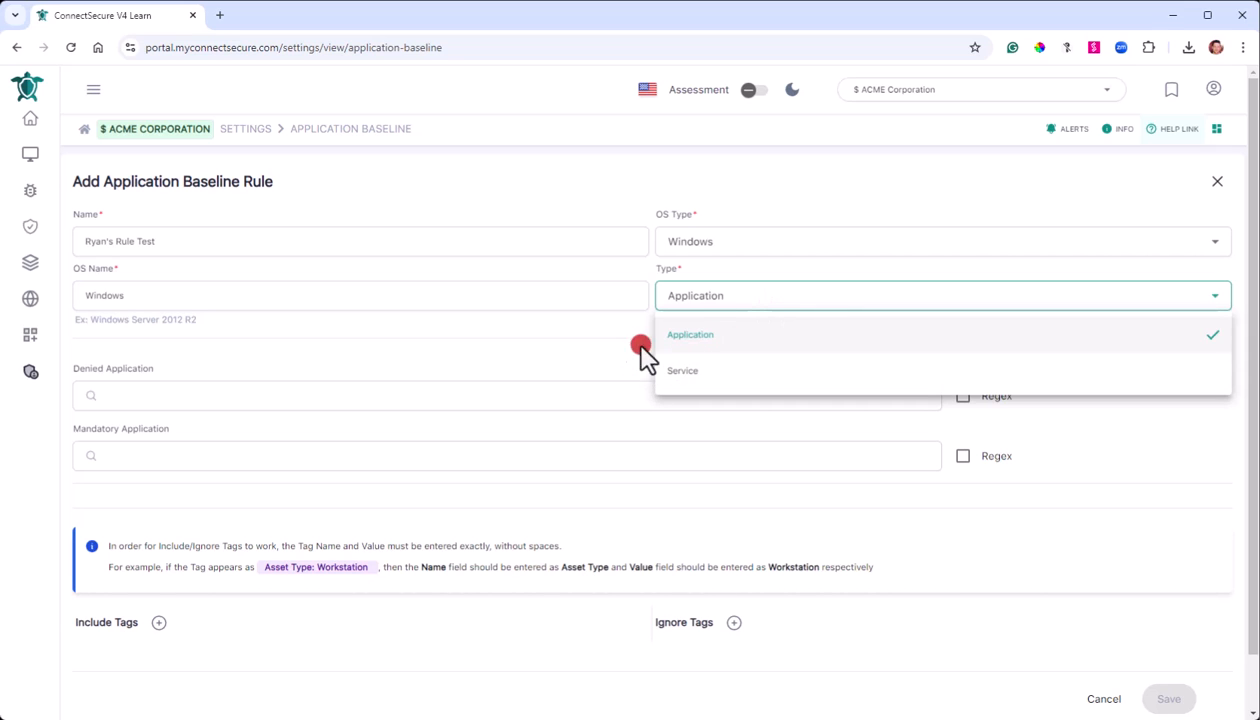
left_click(723, 302)
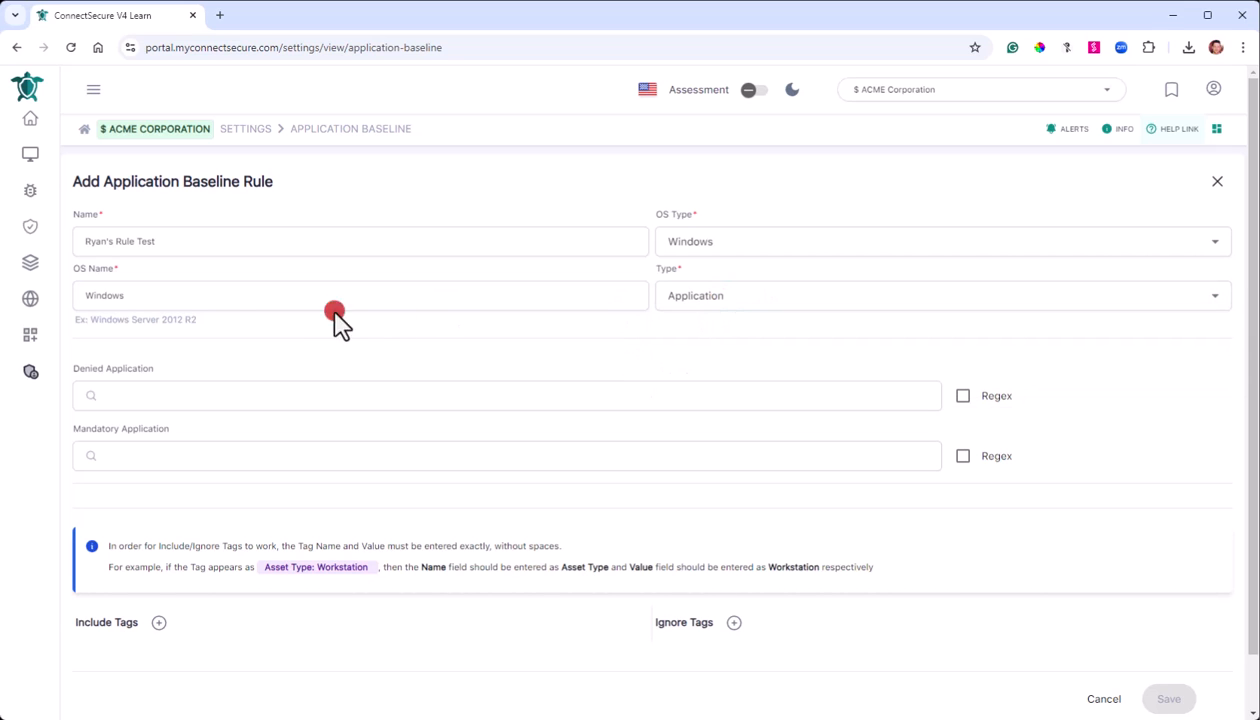
Search the denied applications for "mess" and browse the suggested matches
left_click(152, 399)
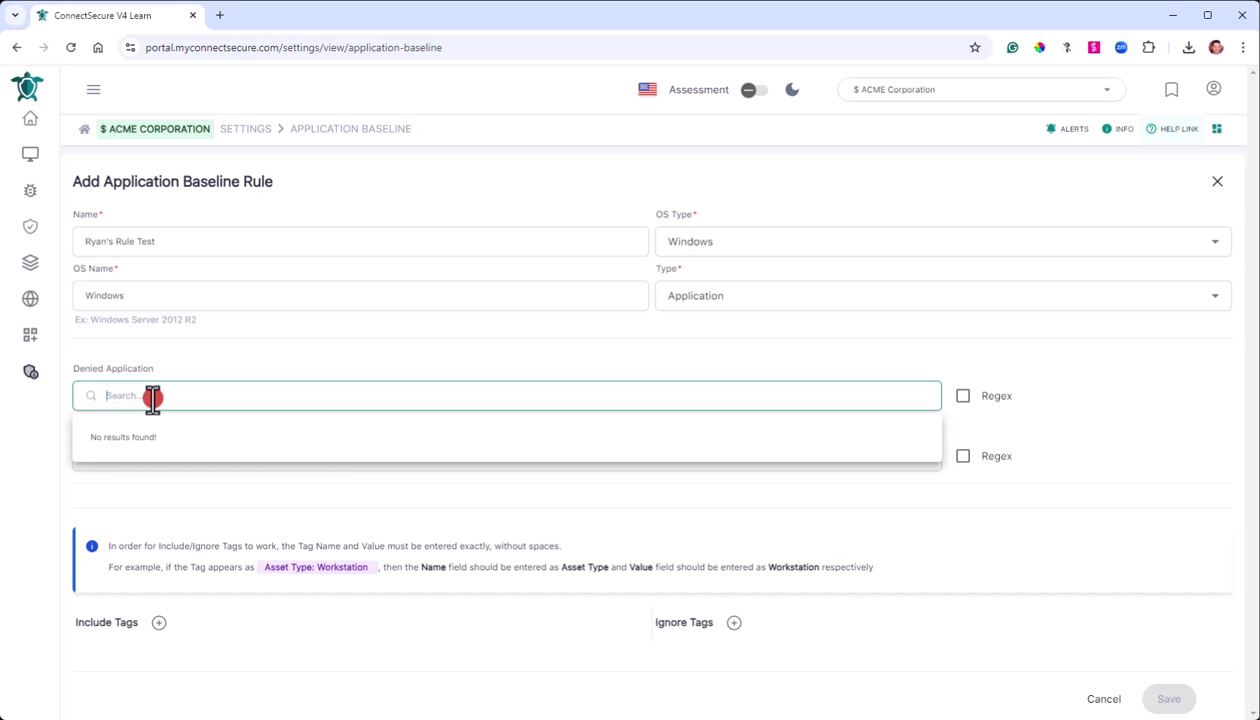
type("mess")
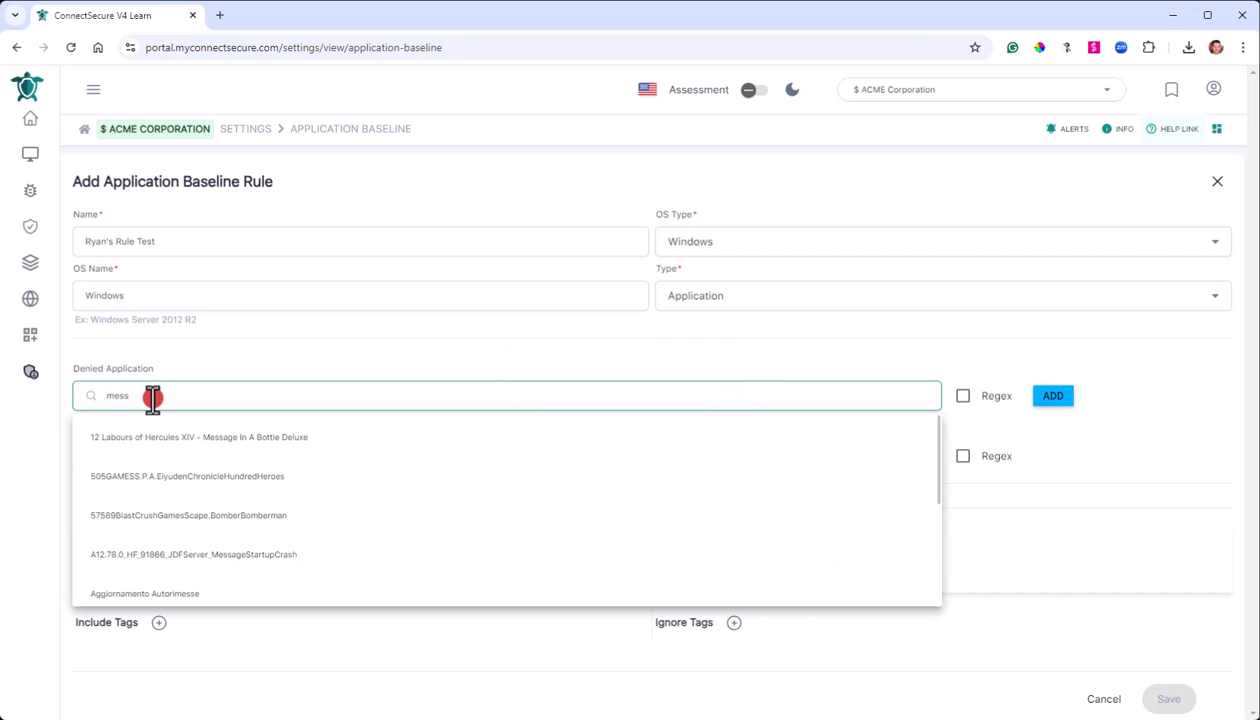
scroll(343, 500, "down", 3)
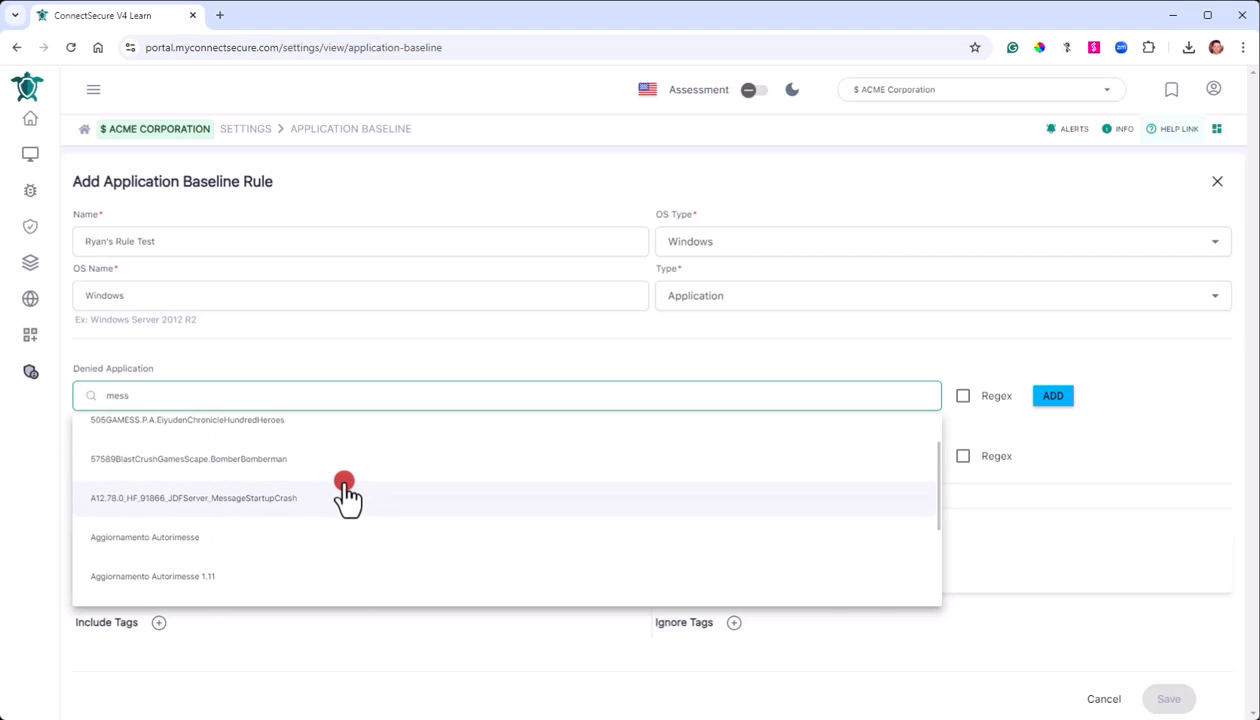
scroll(340, 495, "down", 2)
scroll(300, 488, "down", 1)
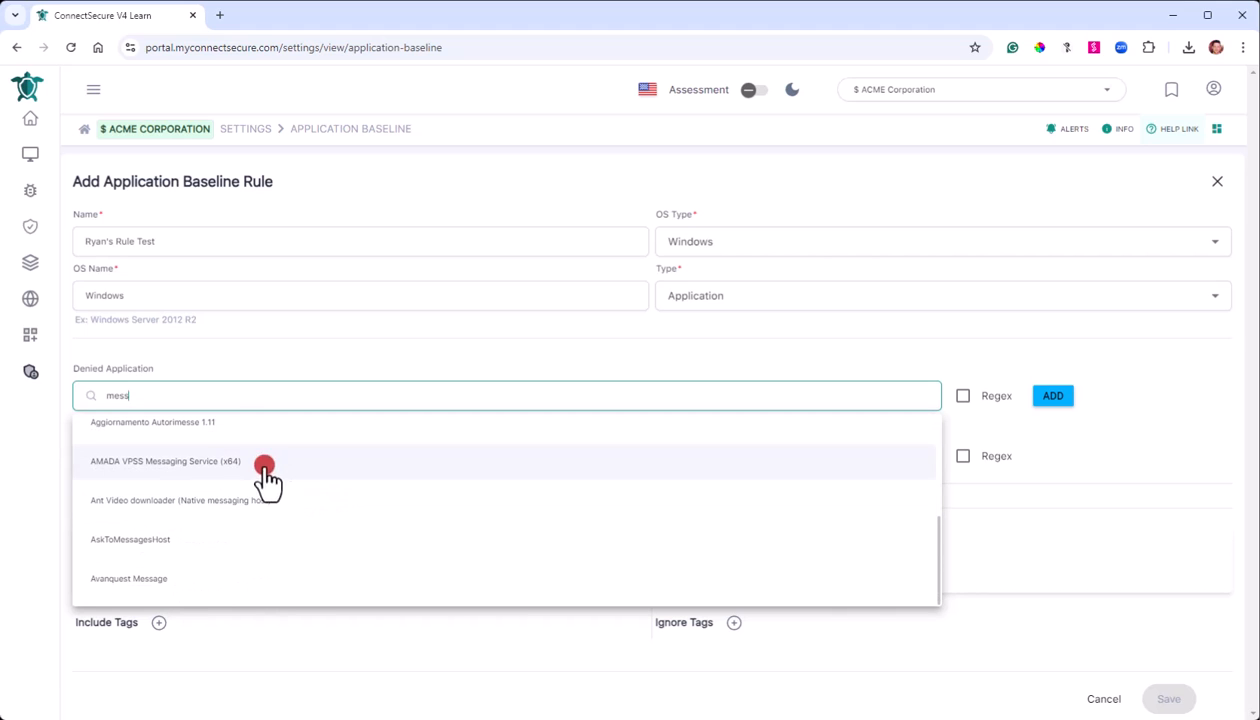
Search the denied applications for "chrome" instead and add Chrome to the rule without regex
left_click_drag(160, 397, 96, 400)
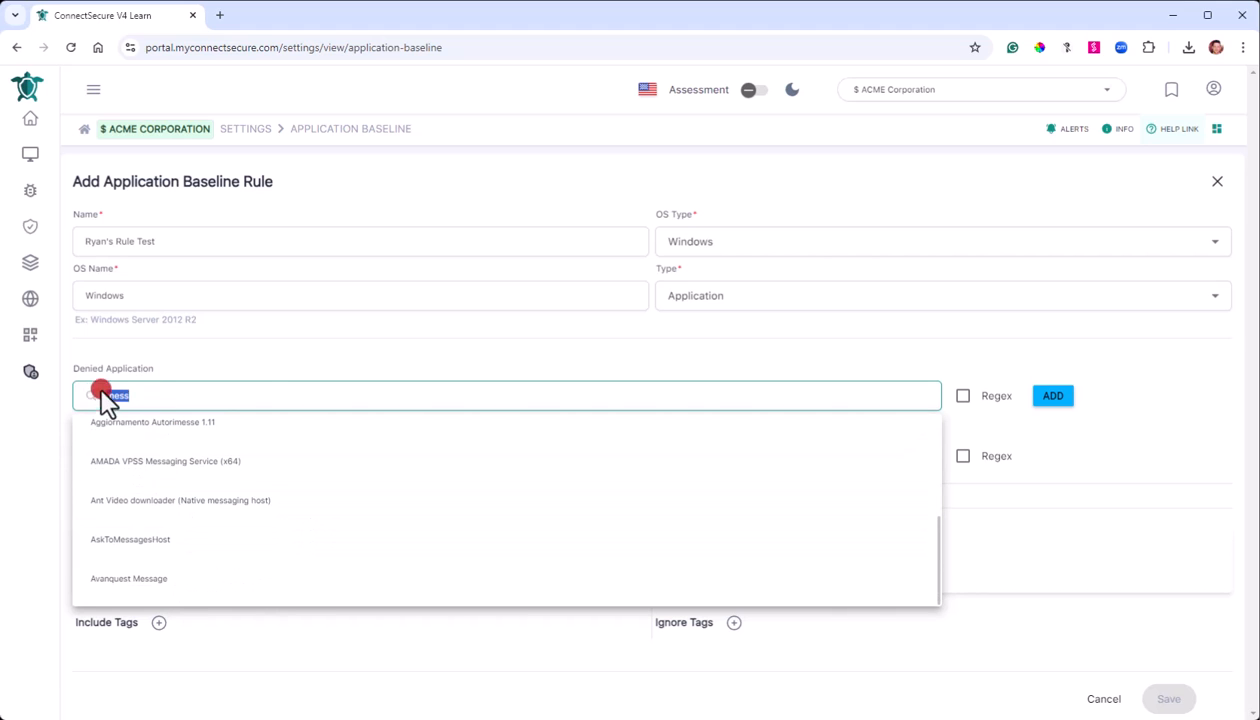
type("chrome")
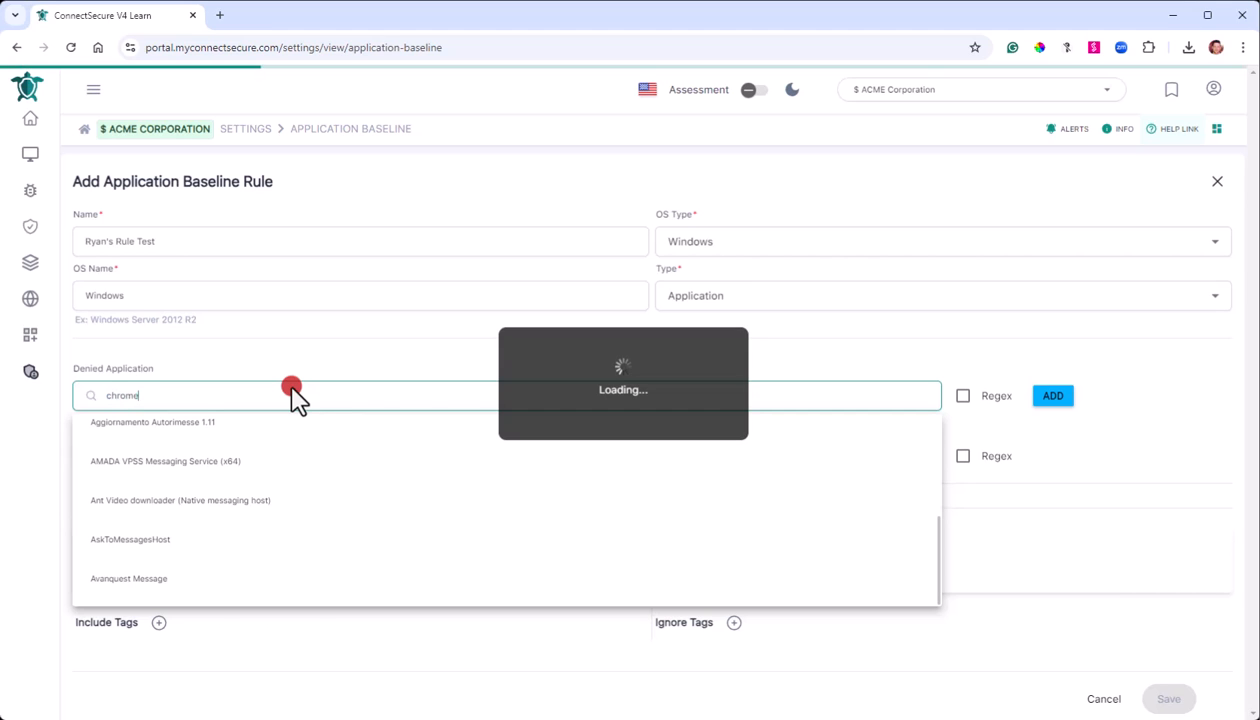
scroll(292, 480, "down", 3)
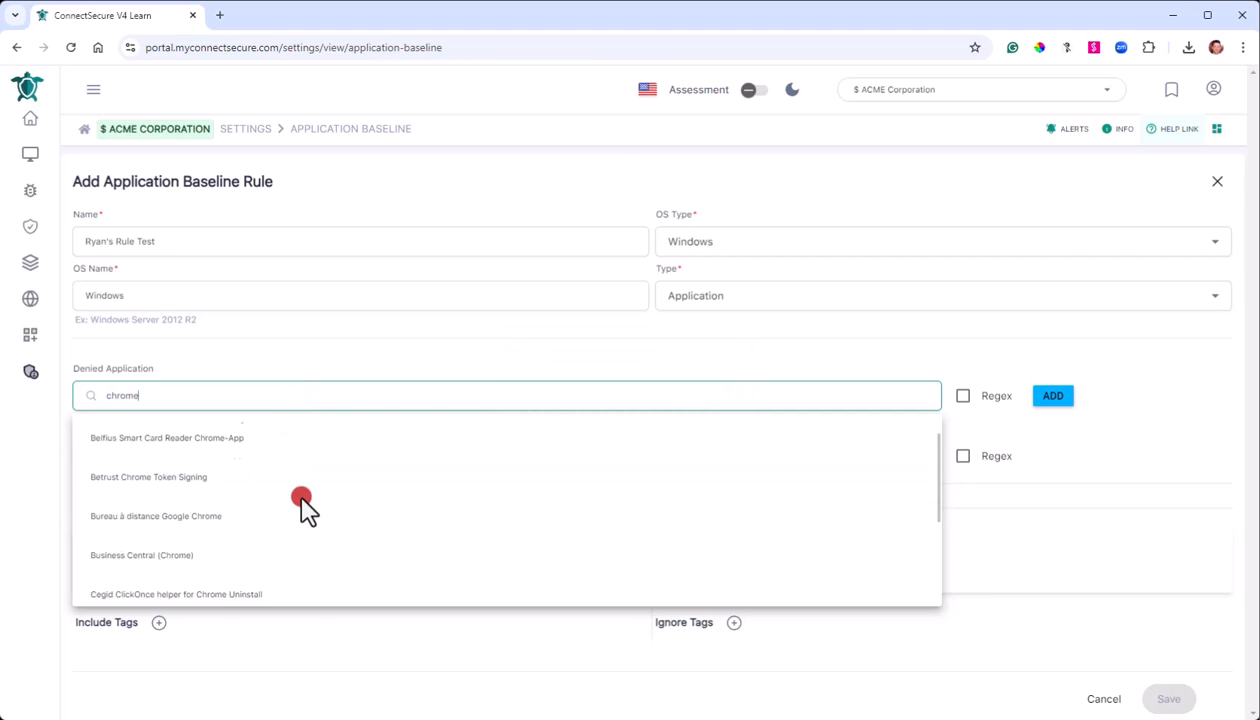
left_click(172, 502)
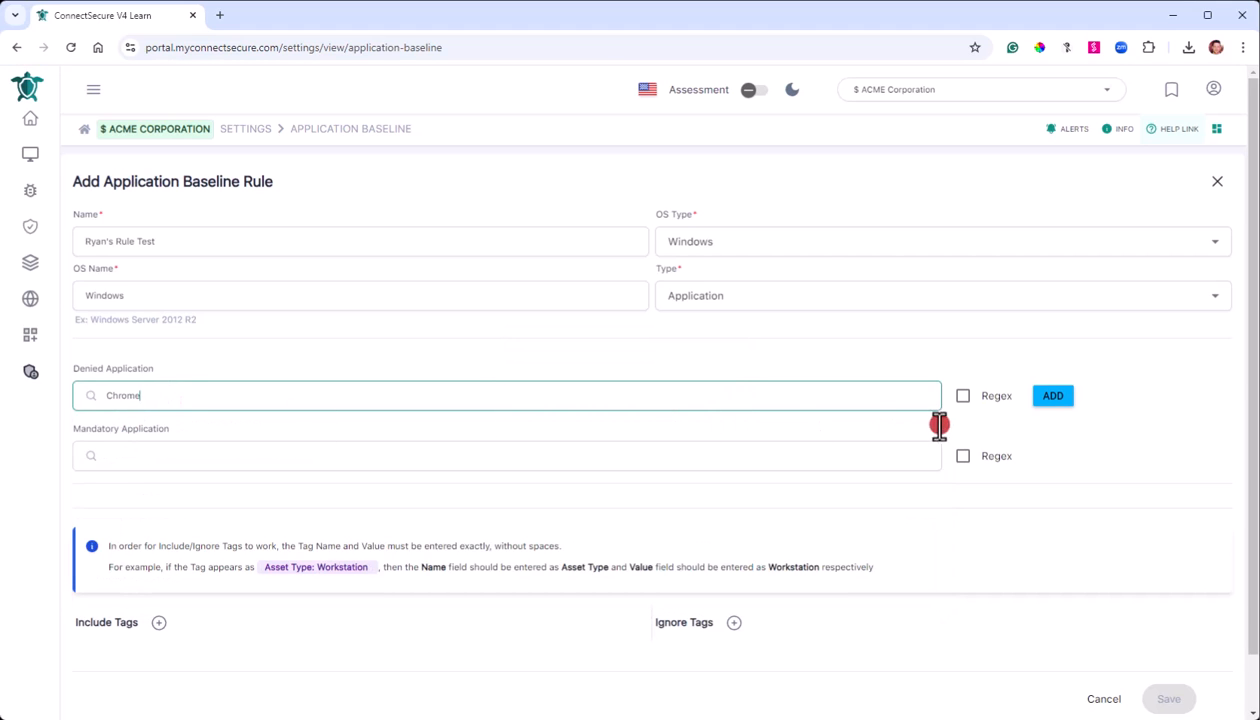
left_click(1045, 398)
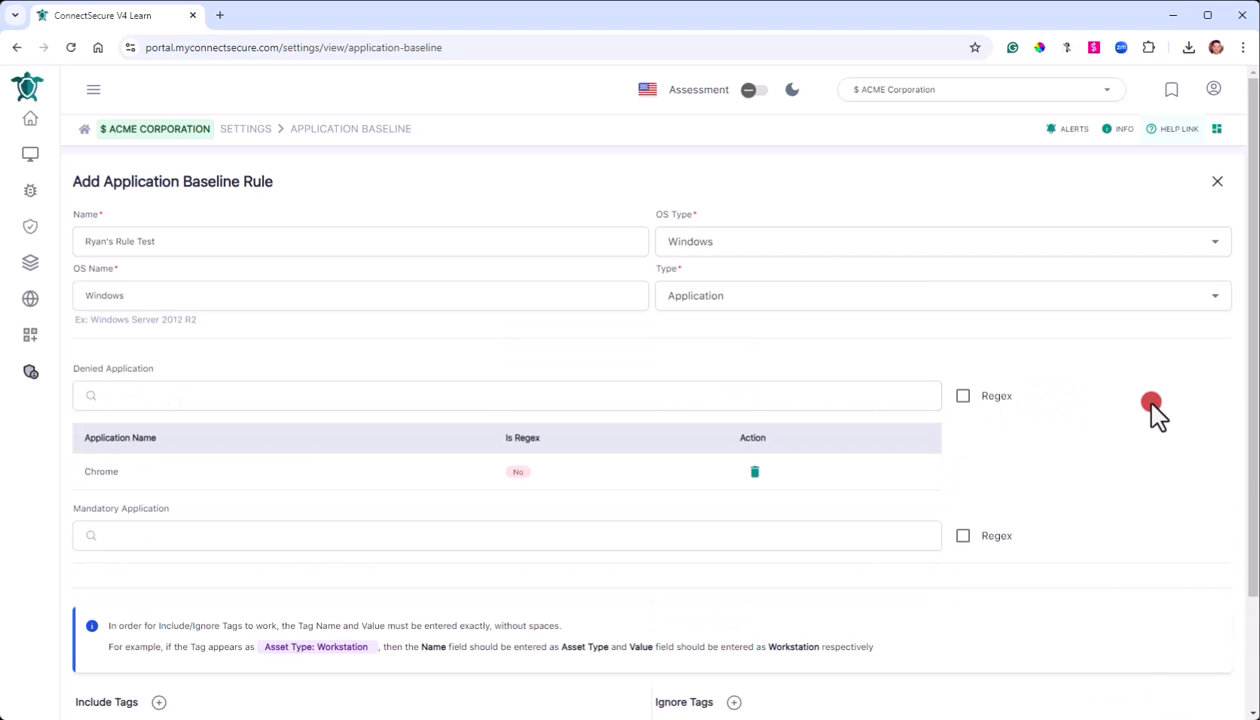
Search the mandatory applications for "onedrive" and add Microsoft OneDrive to the rule without regex
left_click(192, 535)
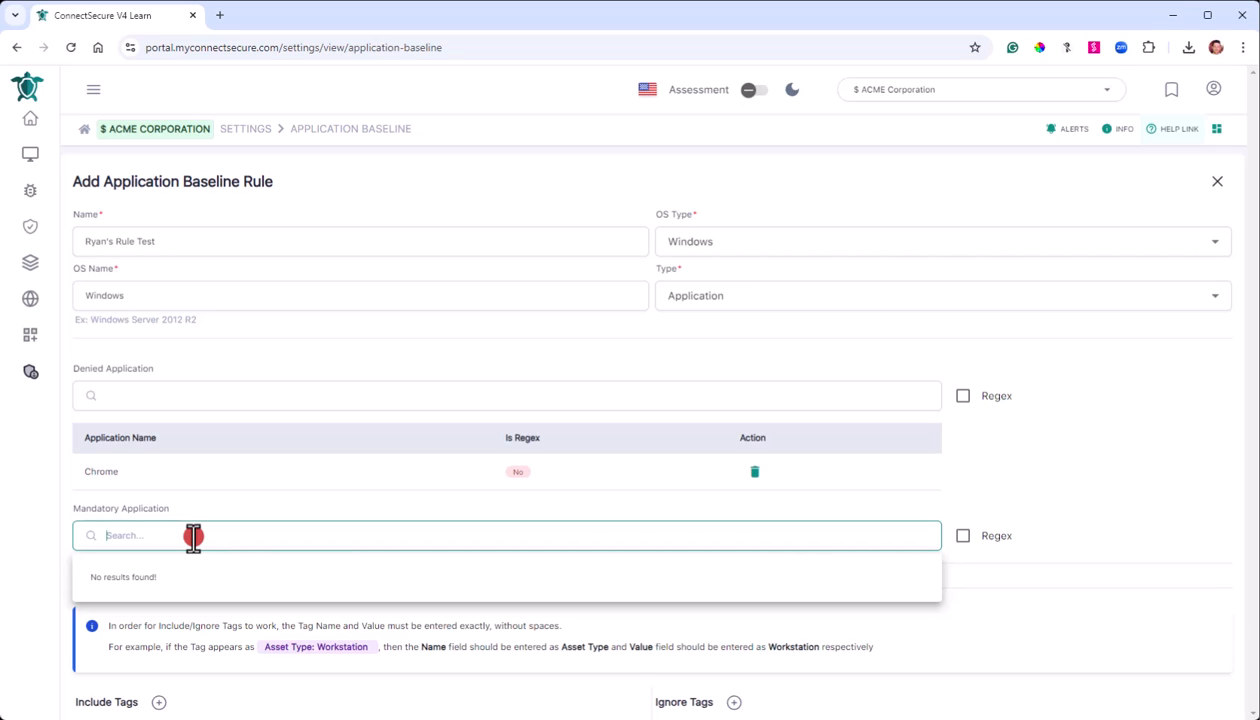
type("onedrive")
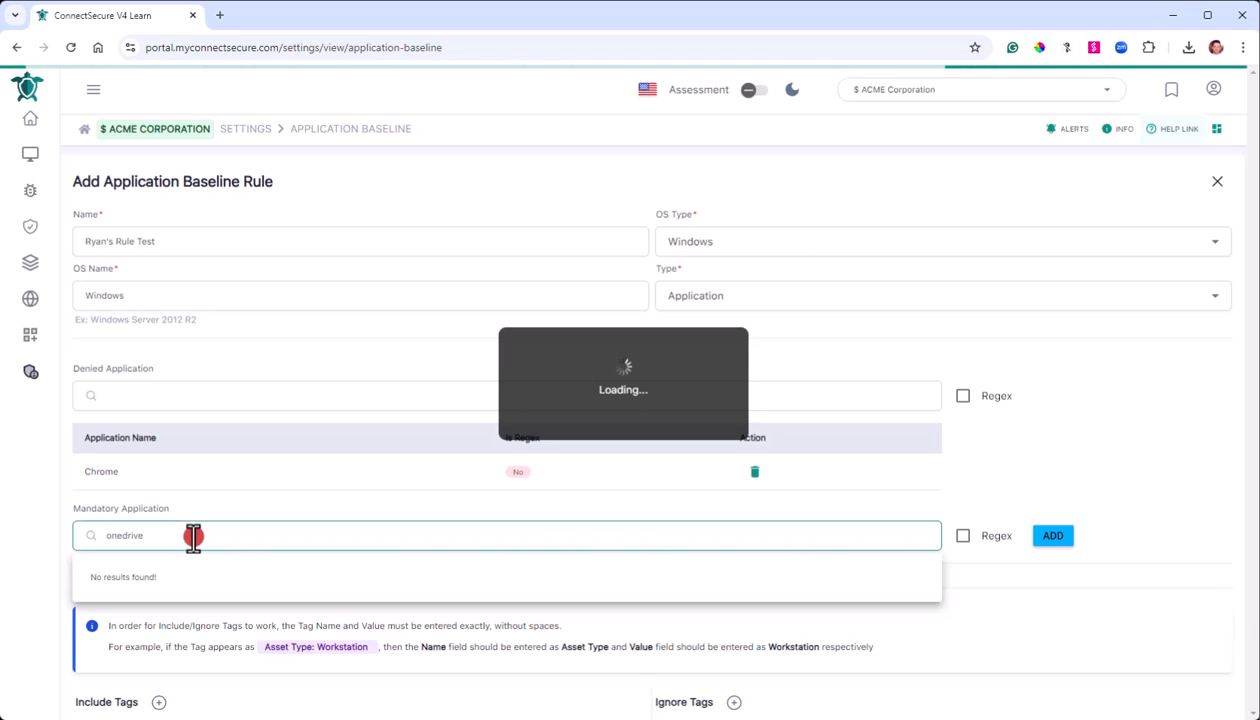
scroll(310, 445, "down", 1)
scroll(310, 445, "down", 3)
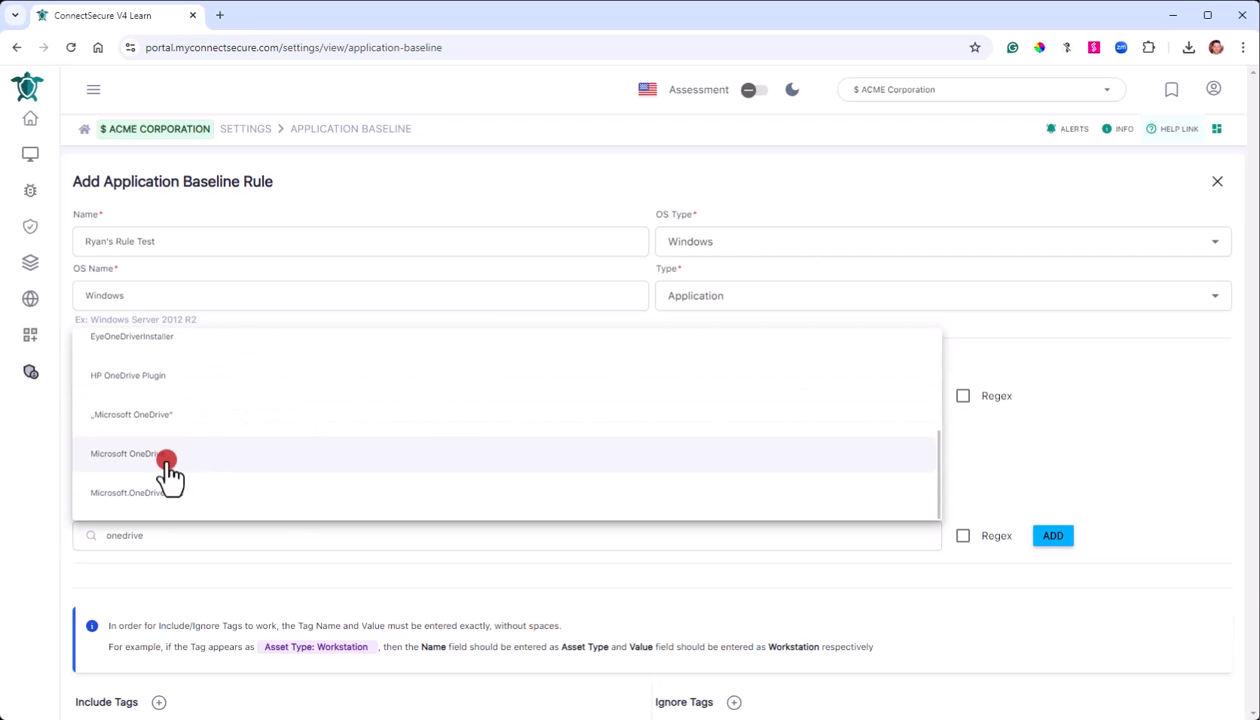
left_click(167, 462)
left_click(1058, 538)
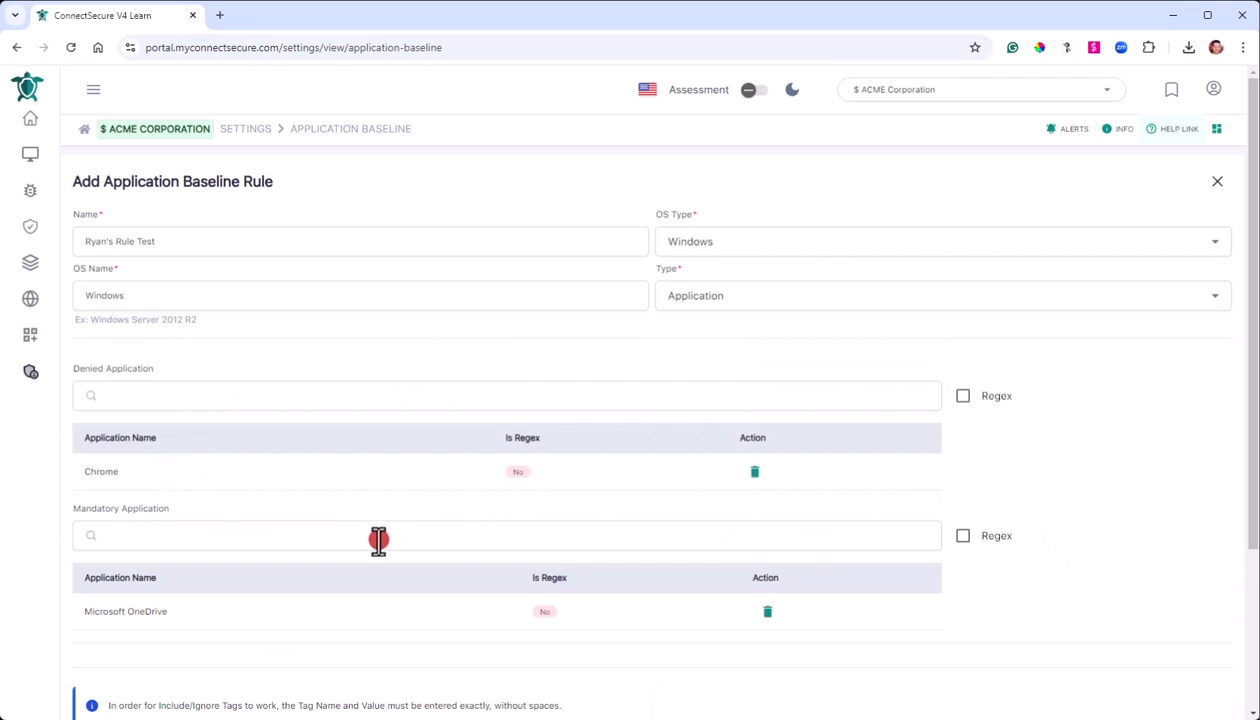
Search the mandatory applications for "defender" and add Bitdefender Agent to the rule without regex
left_click(376, 541)
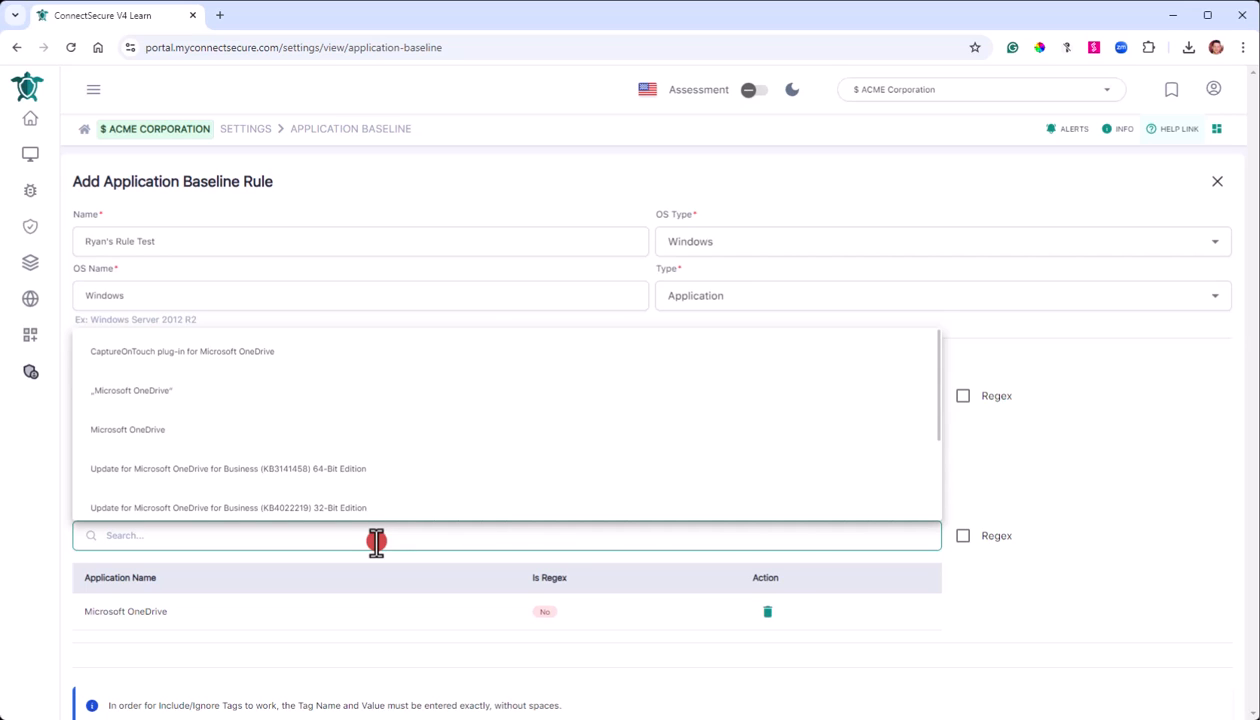
type("defender")
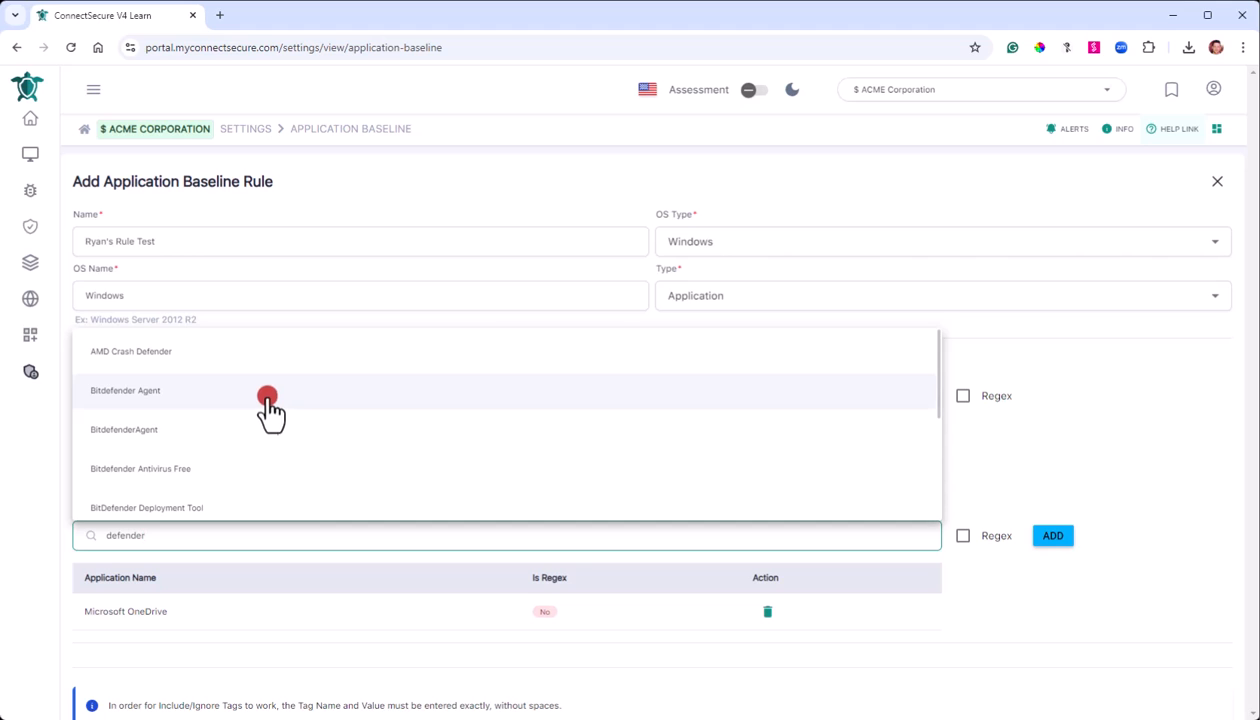
left_click(180, 398)
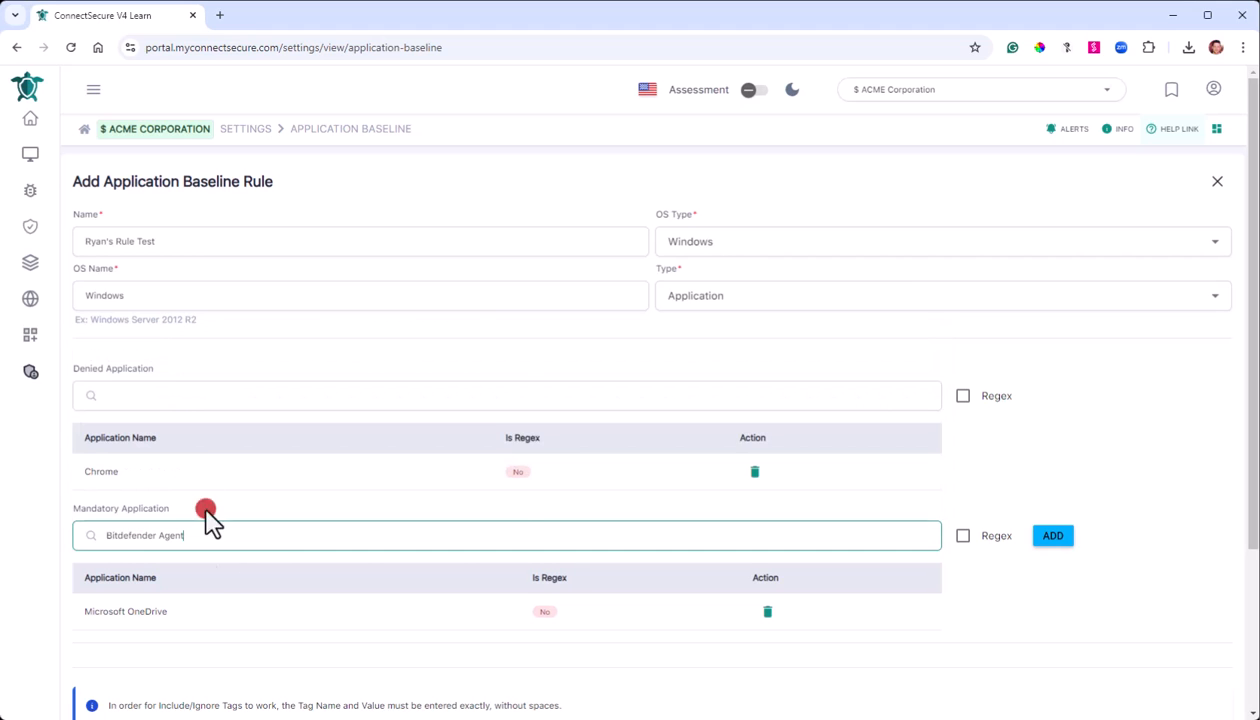
left_click(1045, 537)
Save the new application baseline rule without any include or ignore tags
scroll(1153, 540, "down", 2)
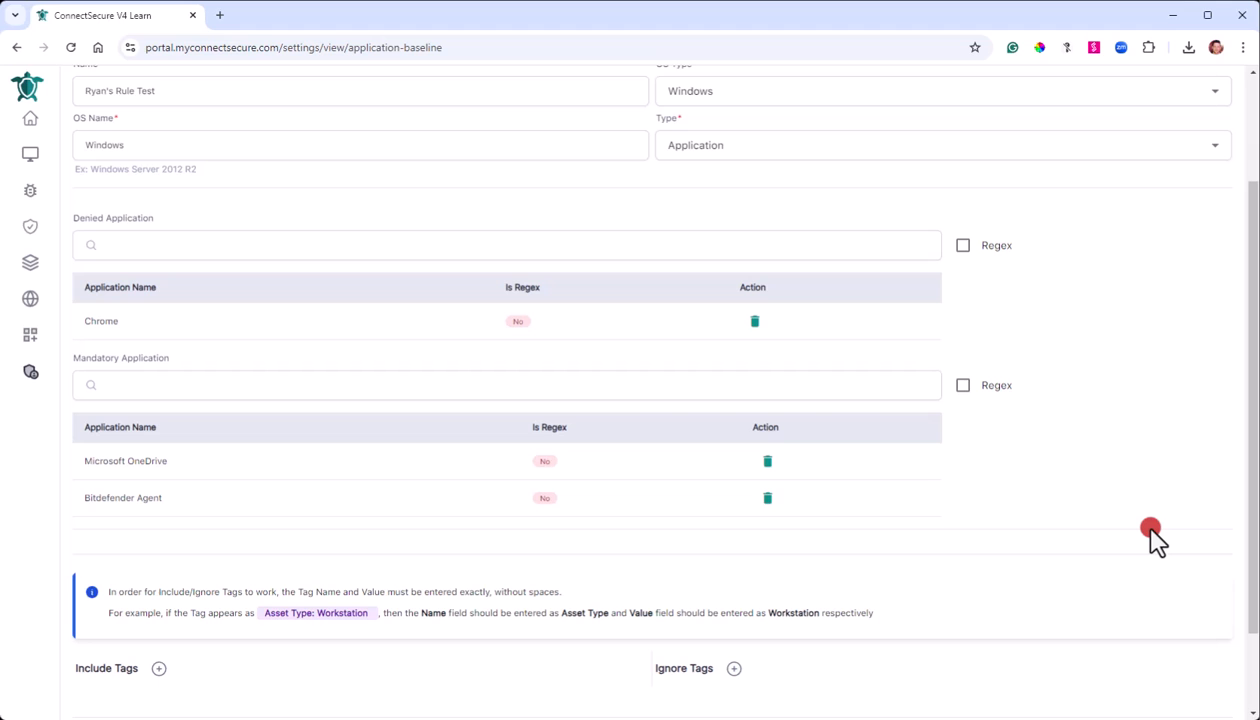
scroll(554, 470, "down", 2)
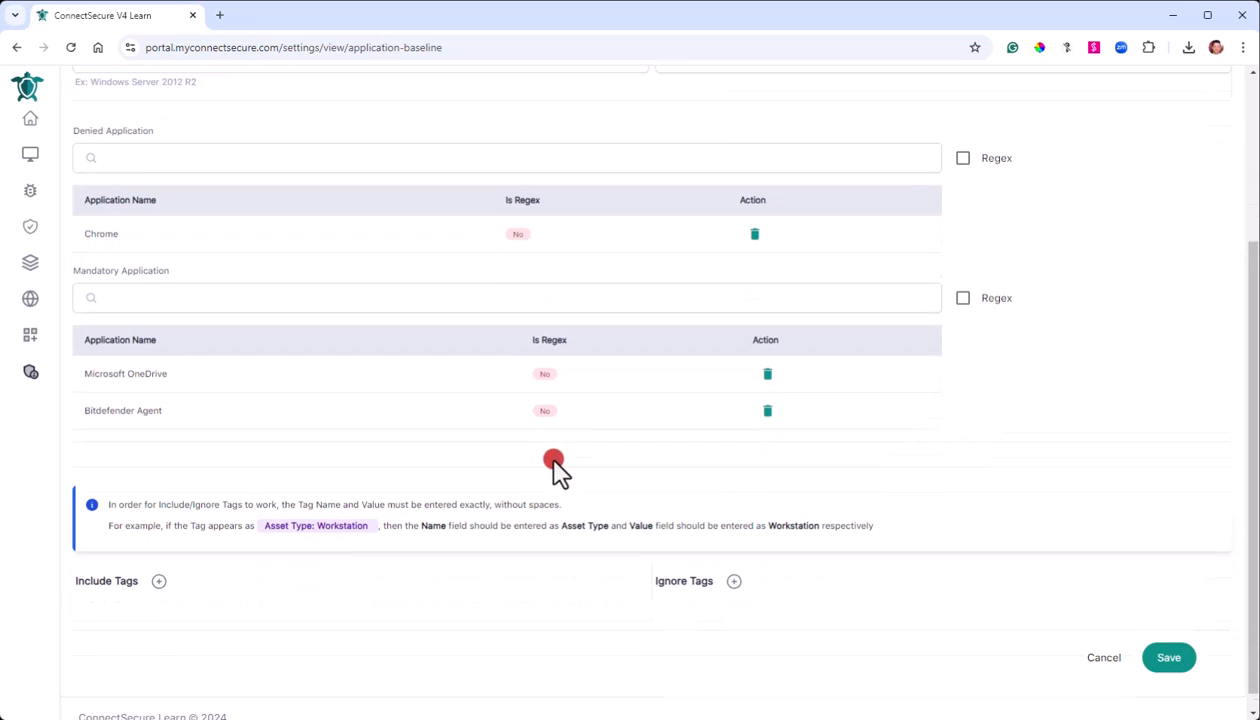
left_click(1146, 648)
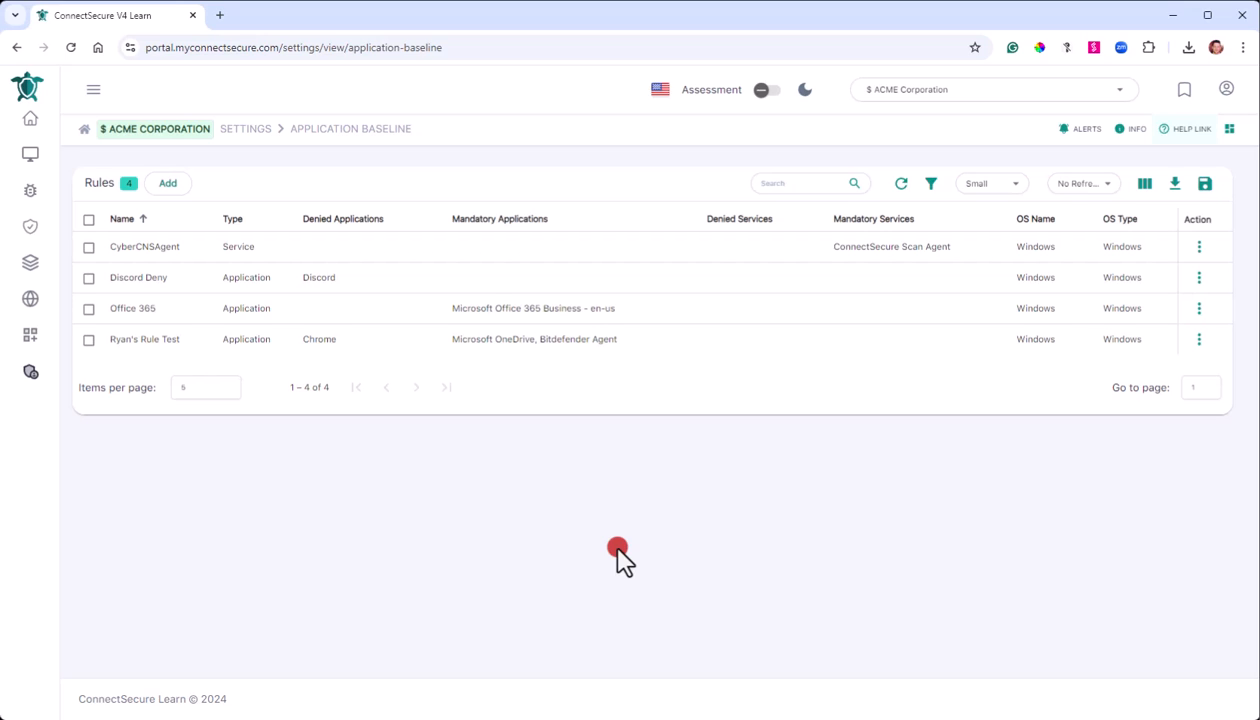
Open the Application Baseline Results under Assets and examine the Software Uninstall entry for Discord
mouse_move(48, 155)
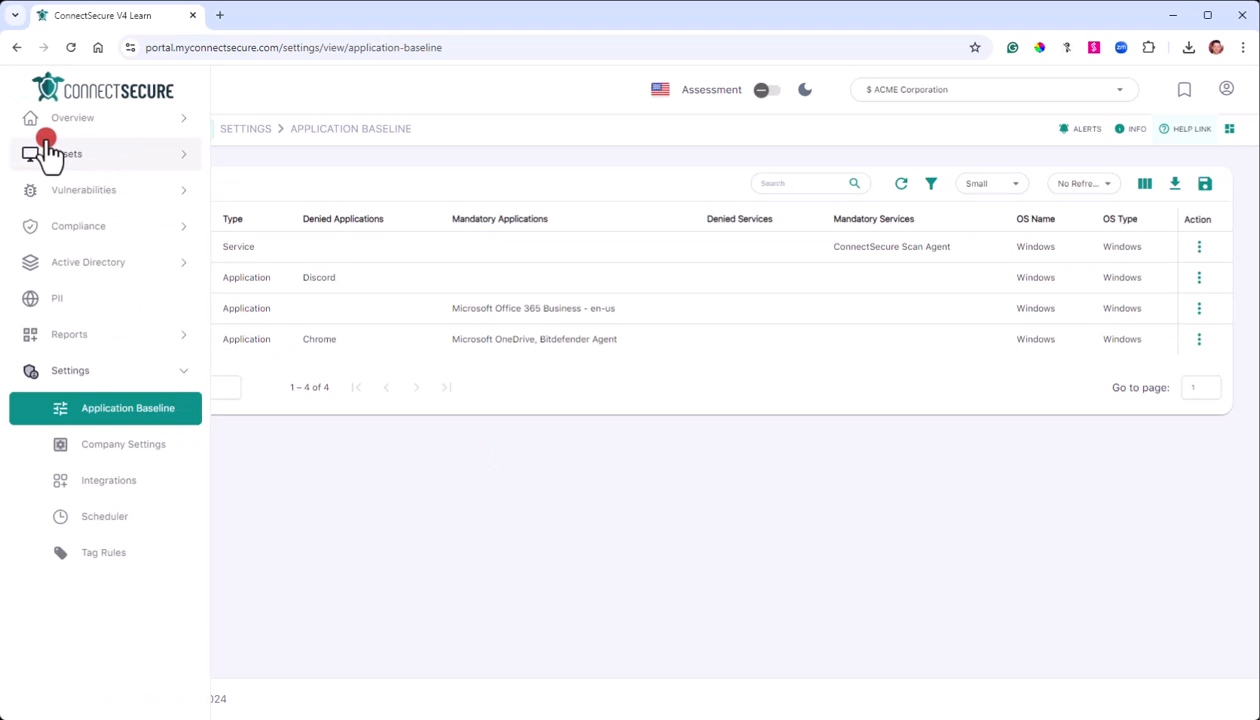
left_click(96, 160)
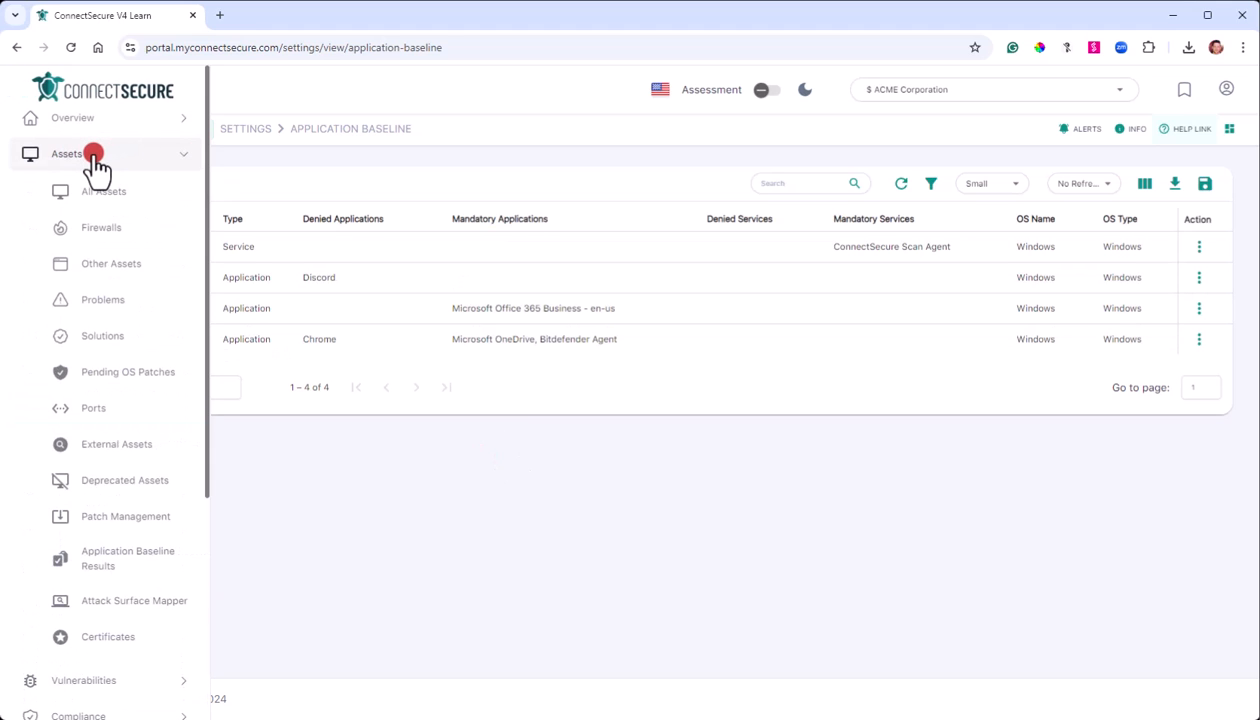
left_click(120, 574)
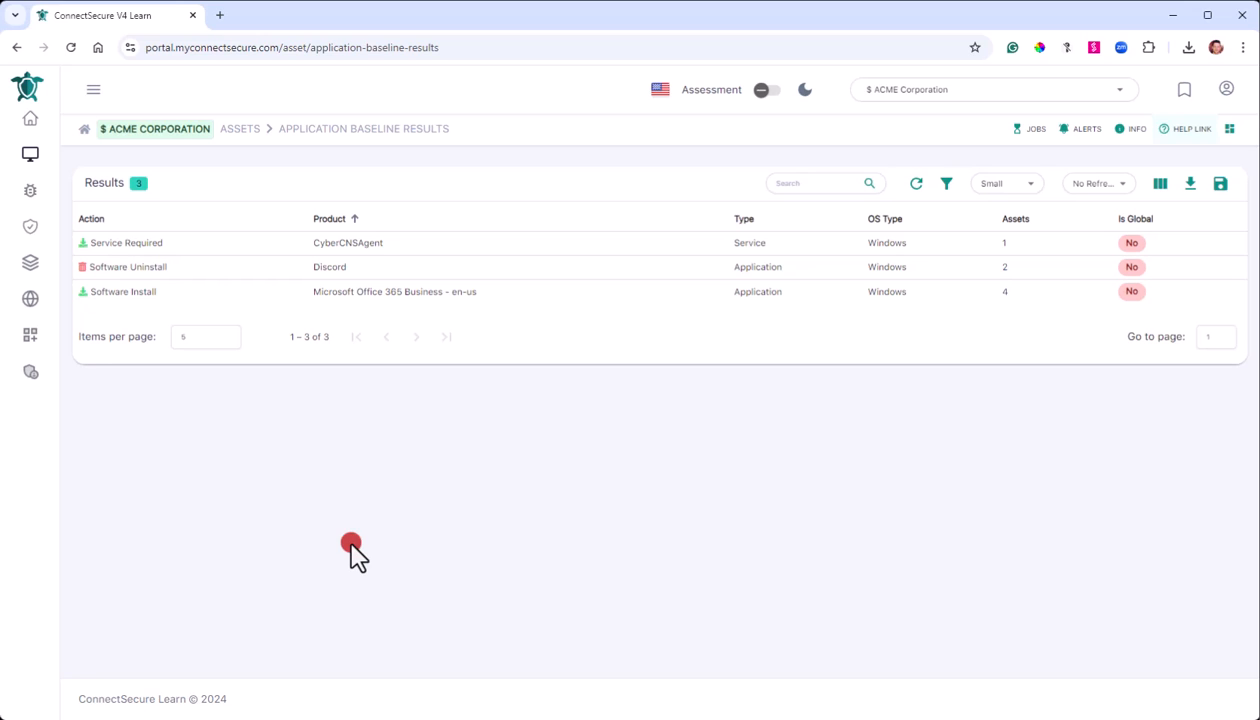
left_click_drag(106, 268, 150, 270)
left_click(150, 270)
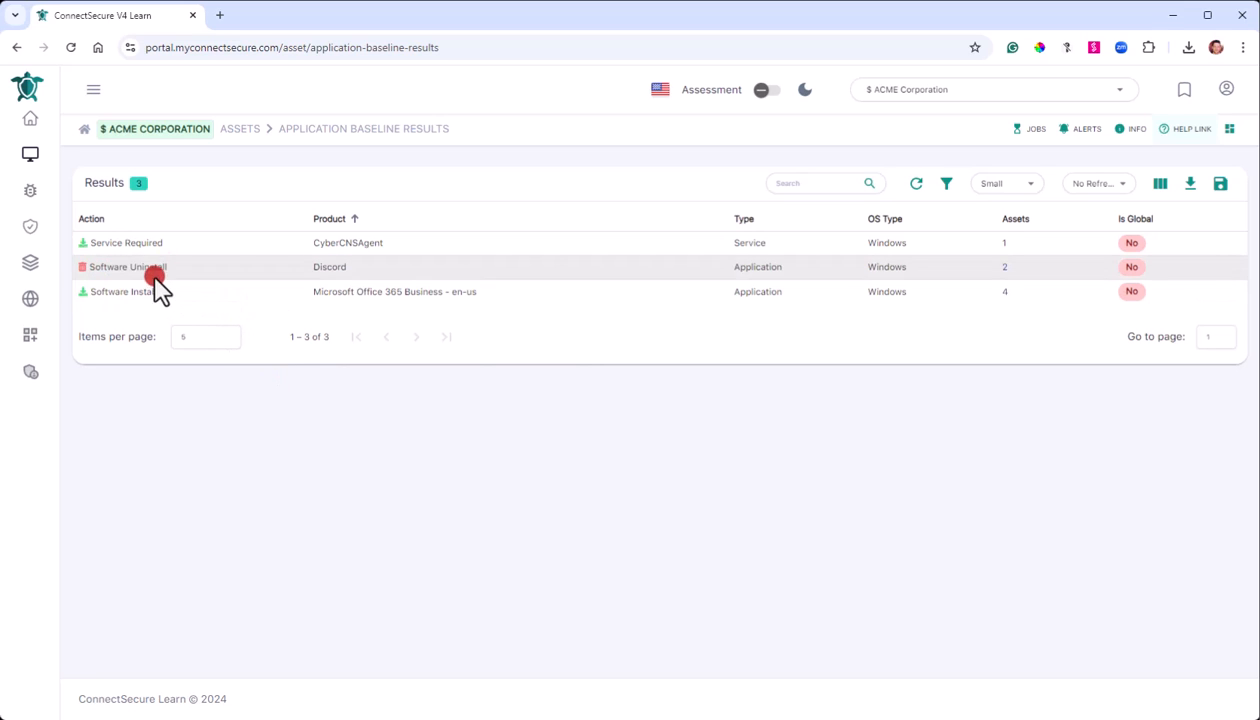